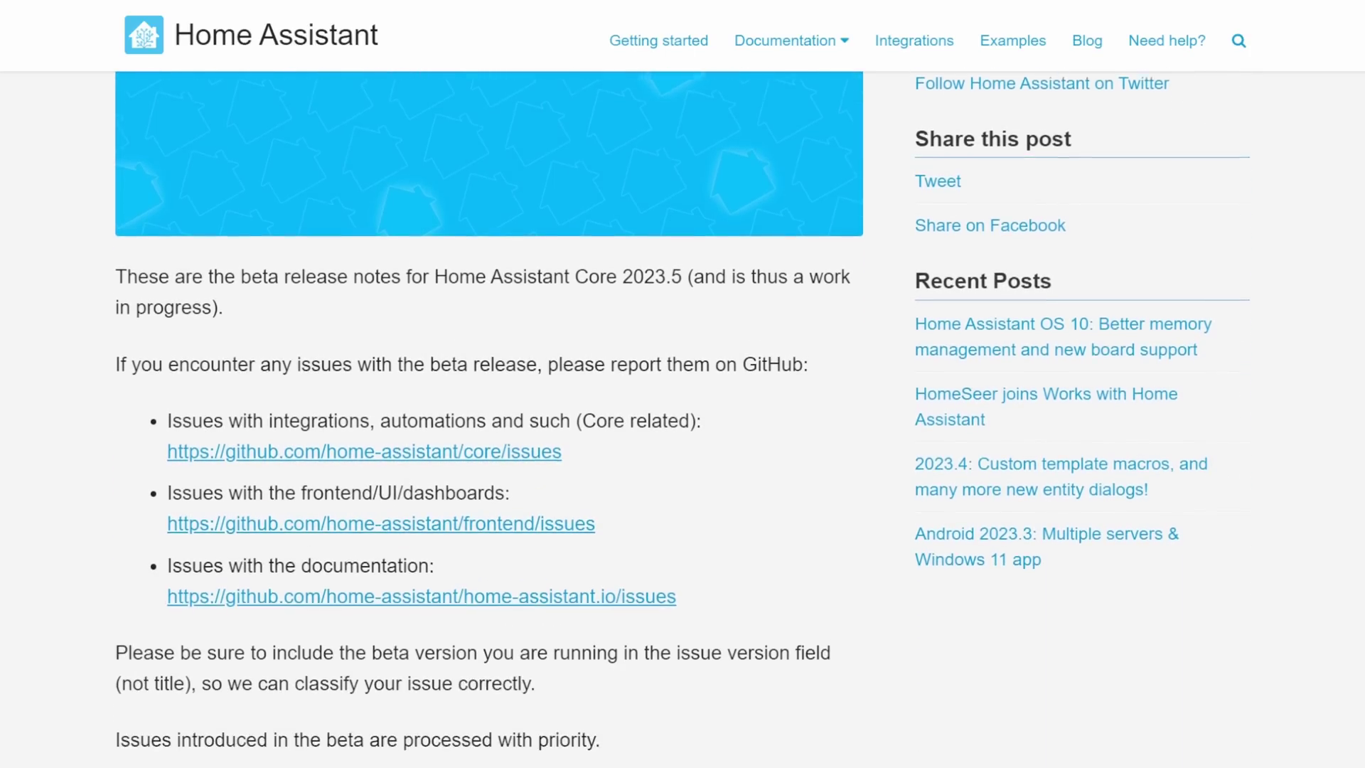
scroll(682, 418, down, 9)
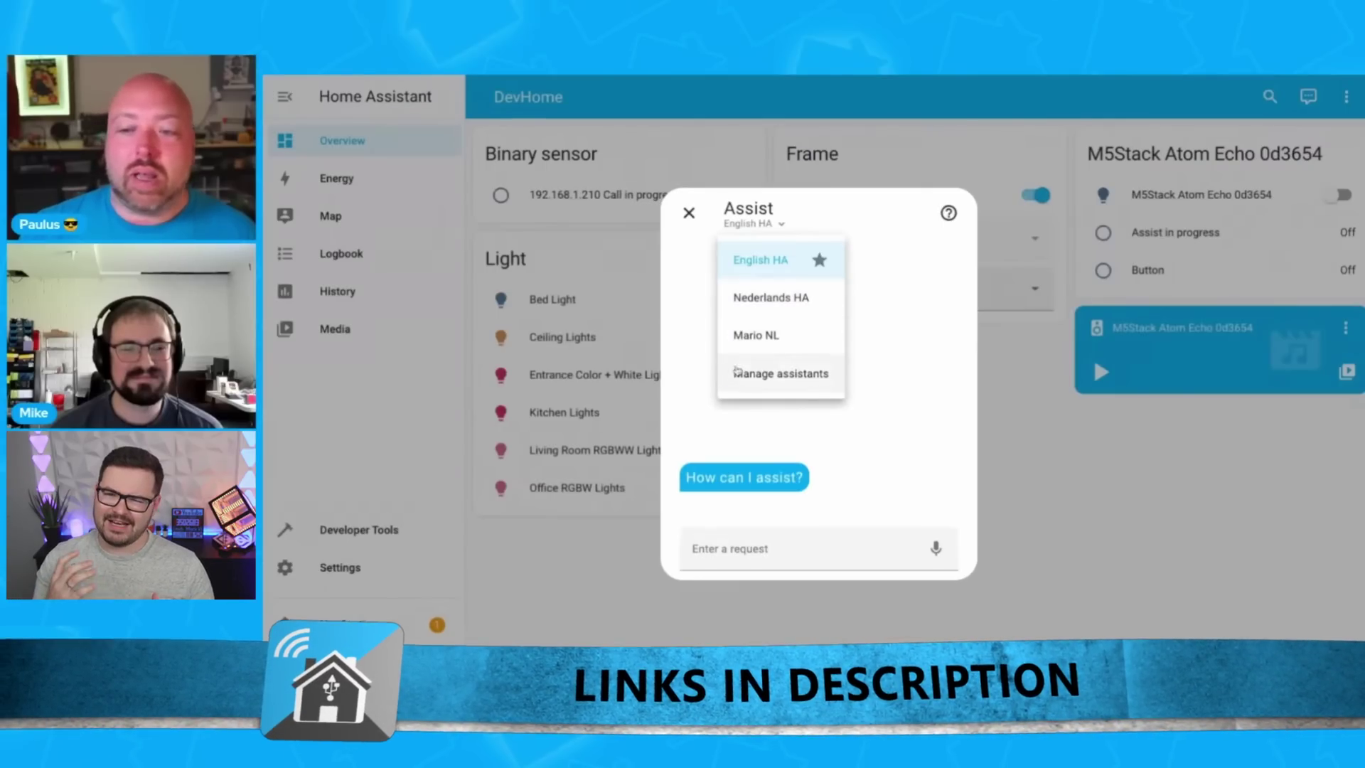
Close the assistant picker, keeping English HA as the Assist assistant
click(932, 366)
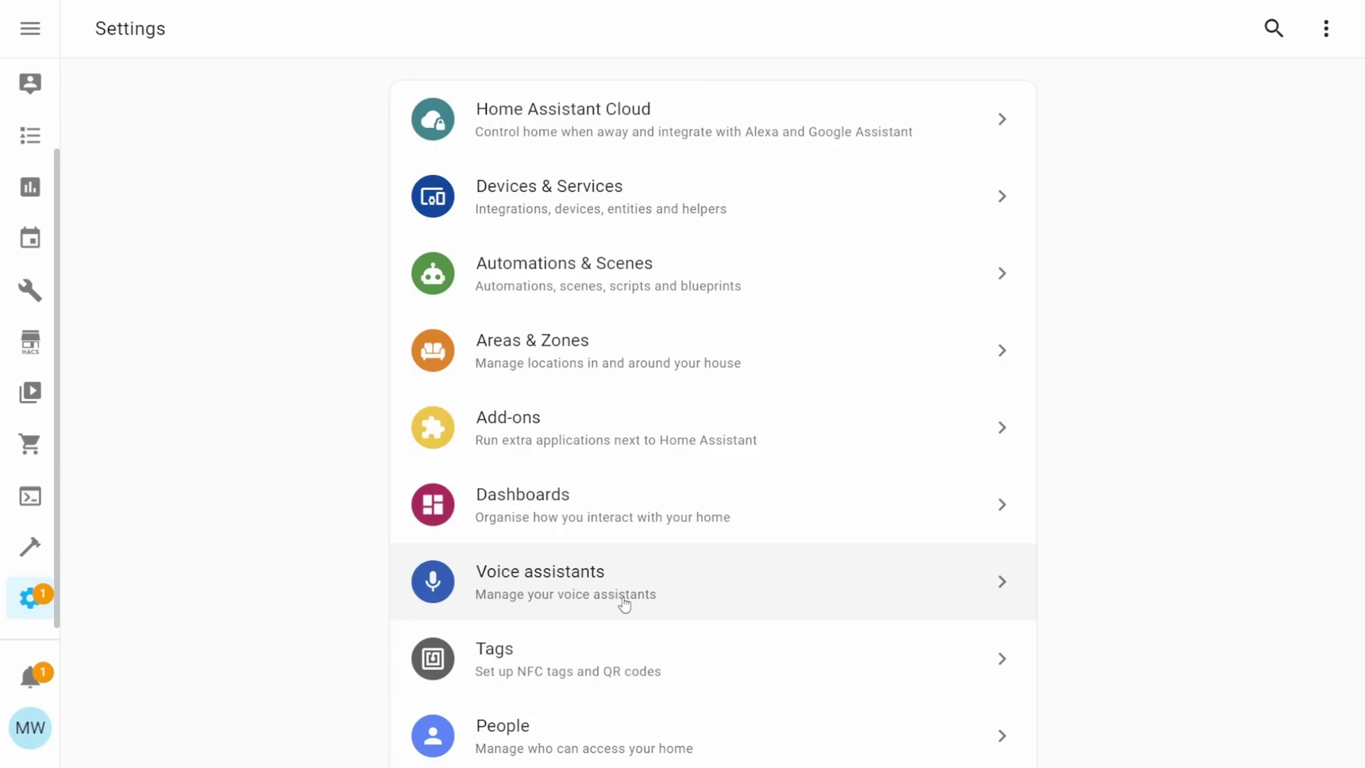
On Voice assistants, review the Home Assistant assistant's configuration and the Add assistant form without changes
click(512, 595)
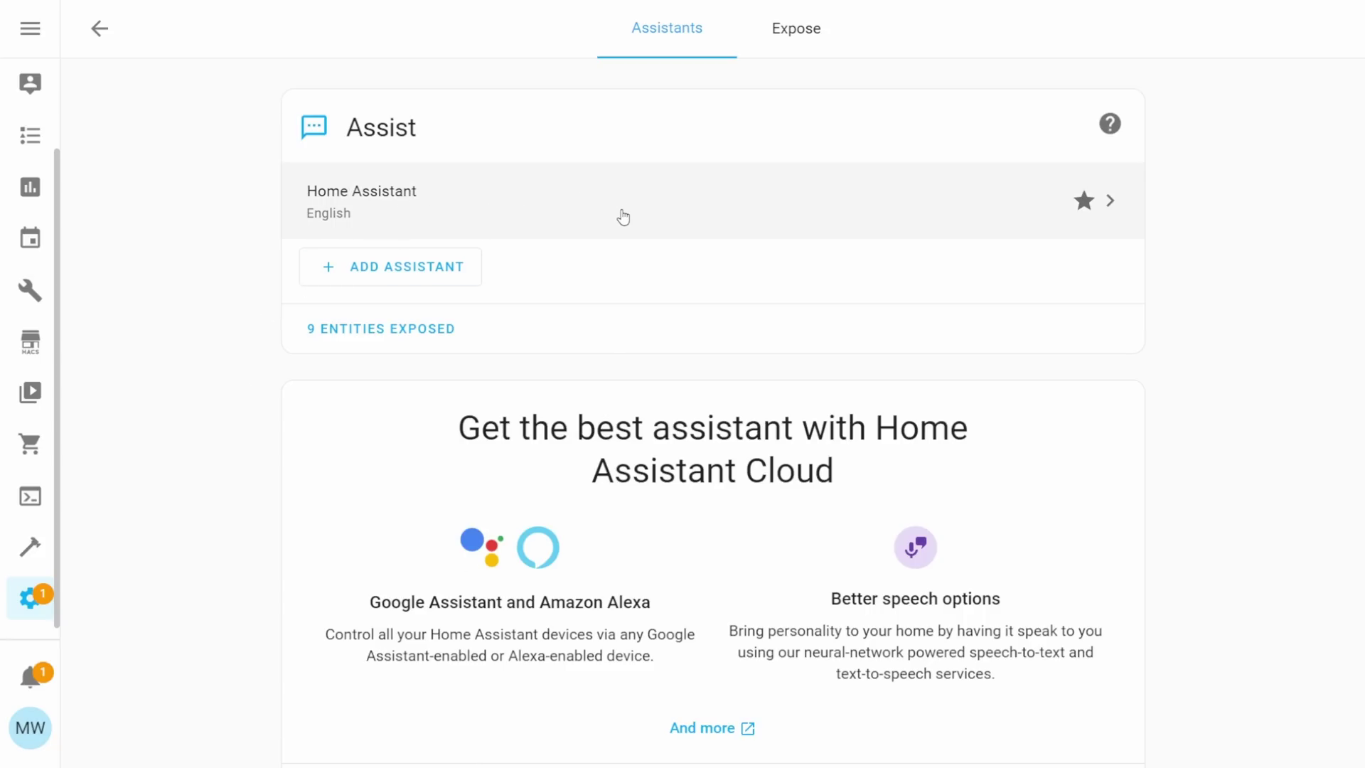
click(624, 217)
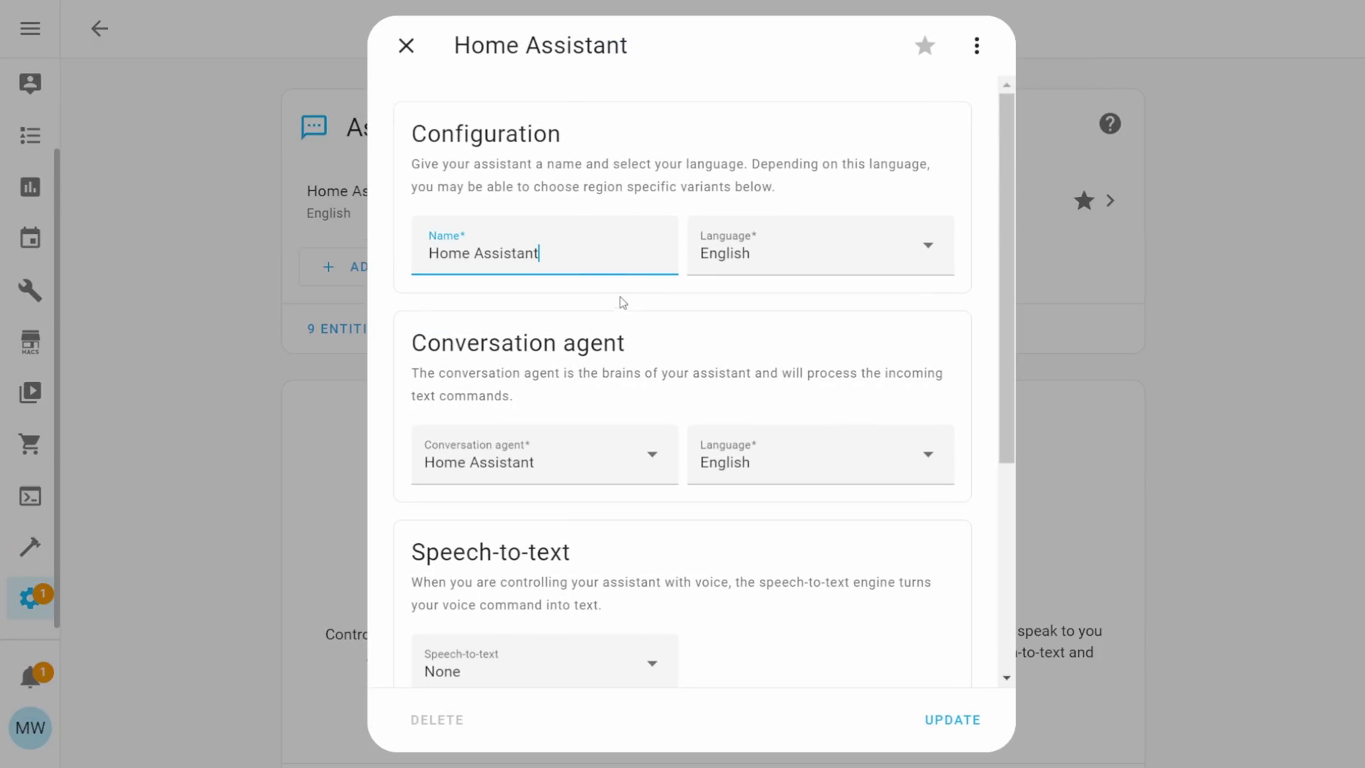
scroll(623, 303, down, 5)
scroll(622, 320, up, 5)
click(406, 47)
click(392, 278)
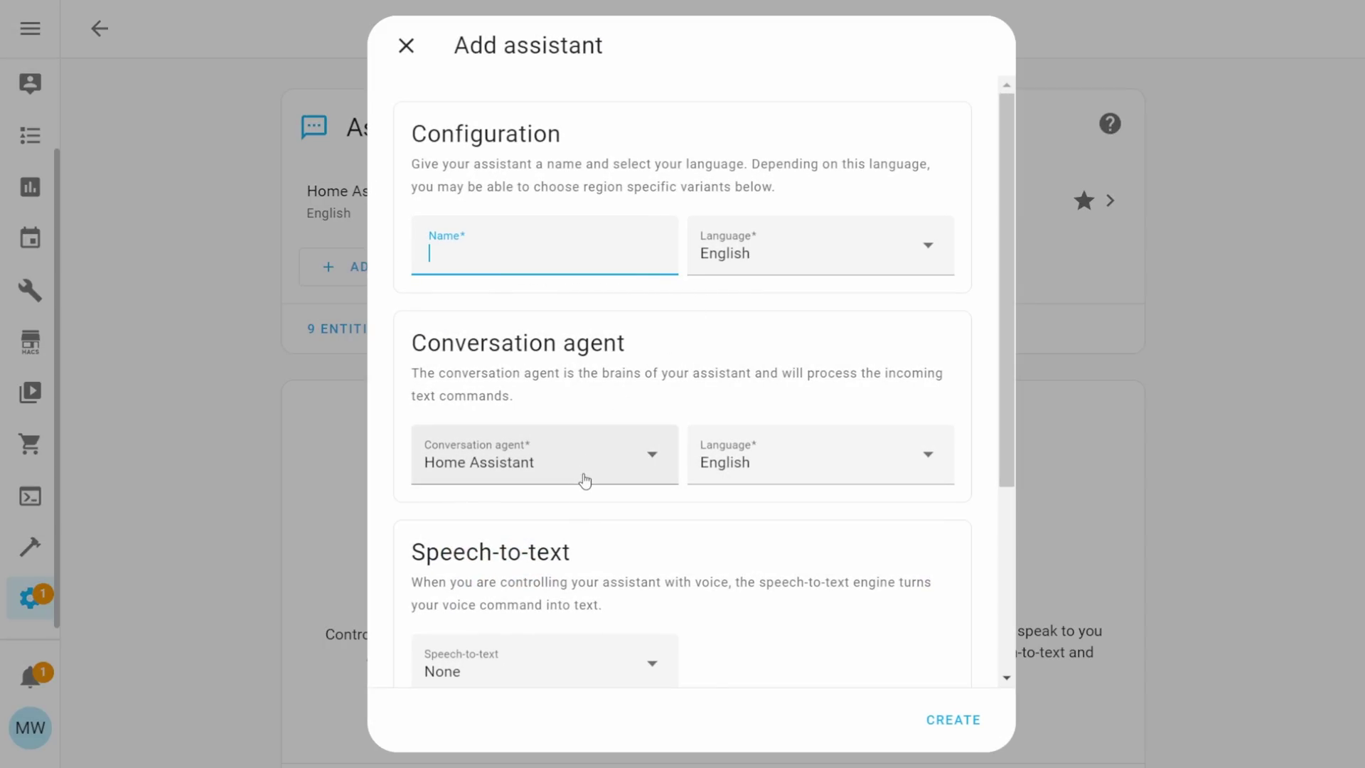
scroll(746, 441, down, 4)
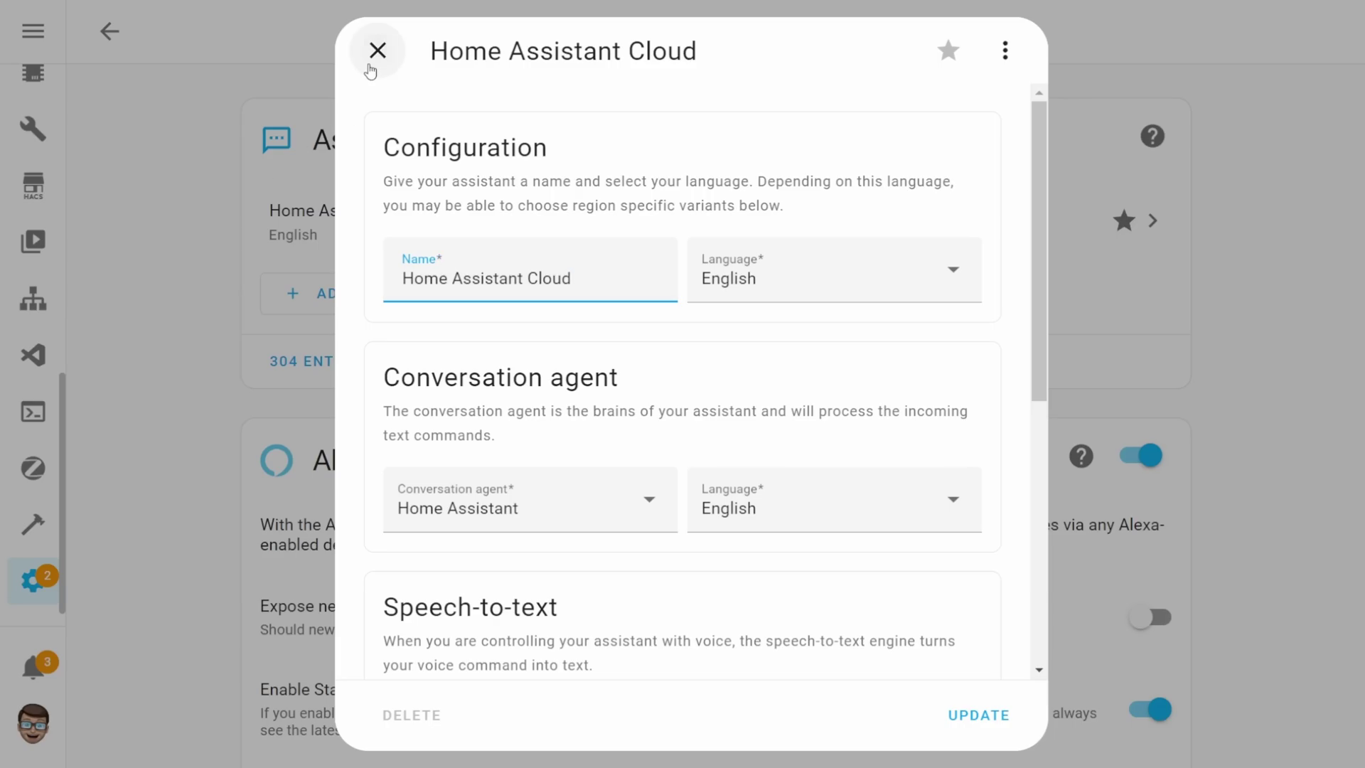
Close the dialog and bring up the Expose tab's list of exposed entities
click(376, 51)
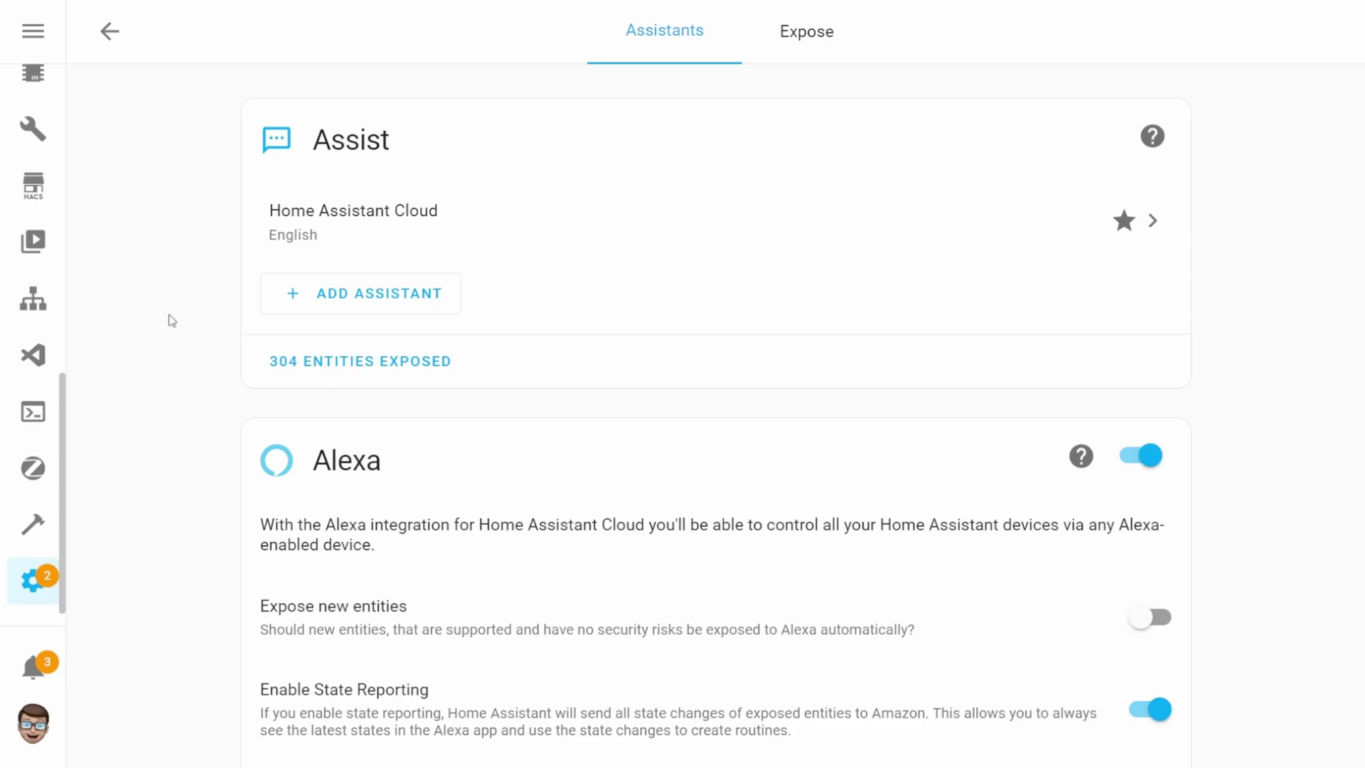
click(807, 50)
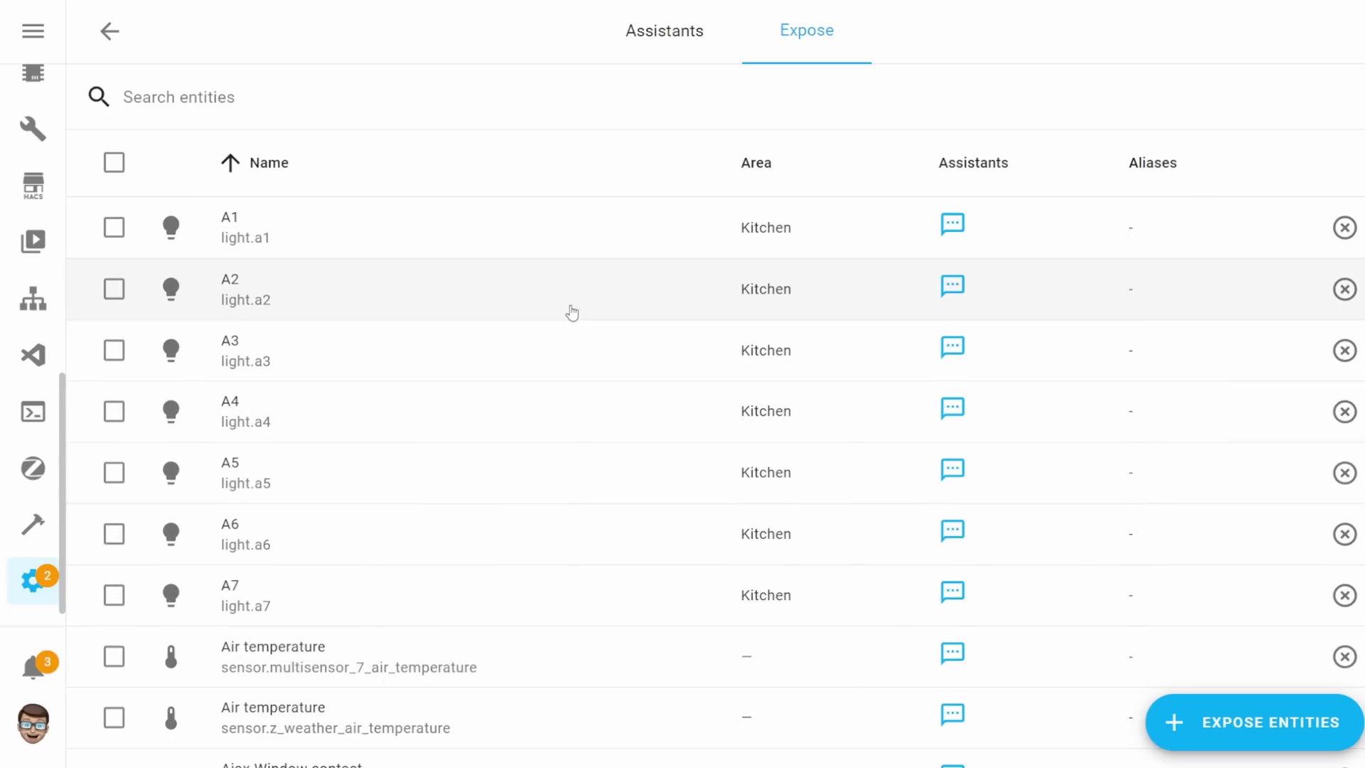
scroll(588, 217, down, 9)
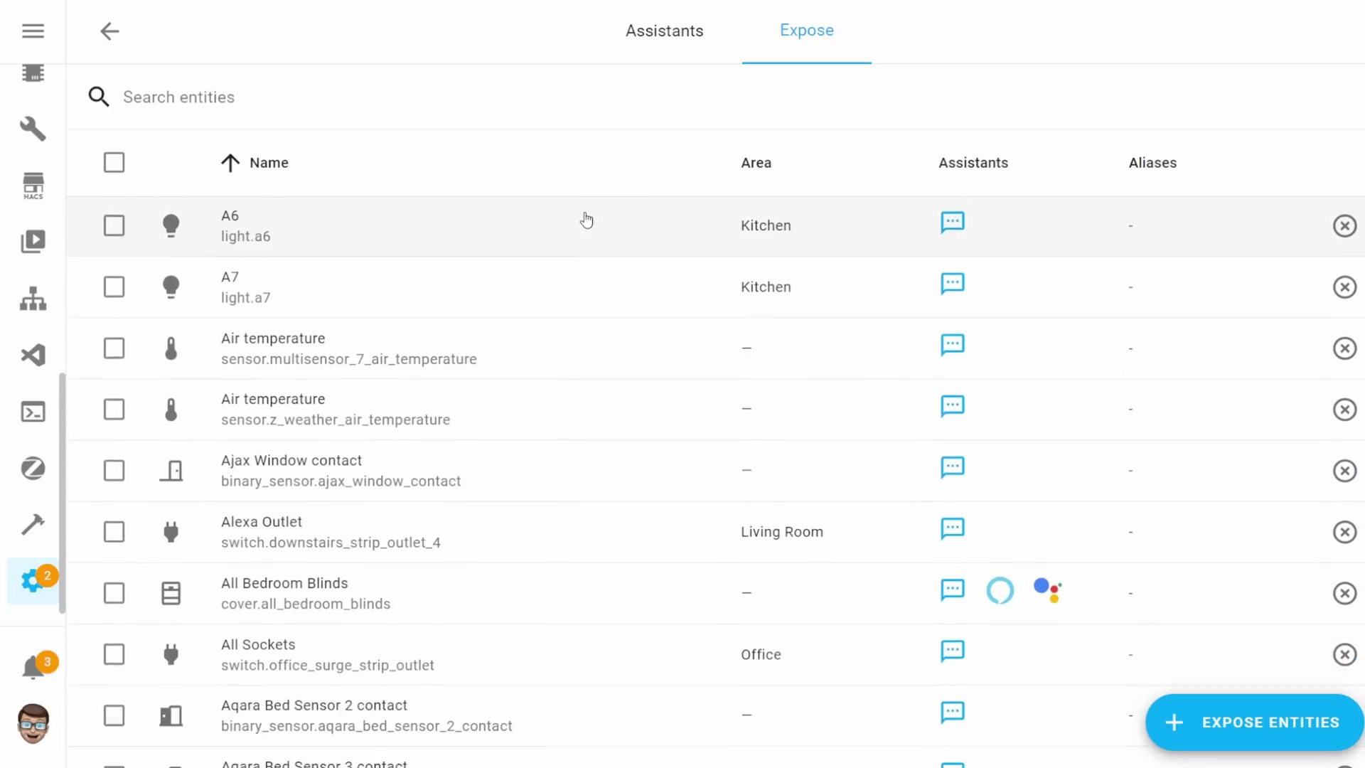
scroll(584, 224, down, 4)
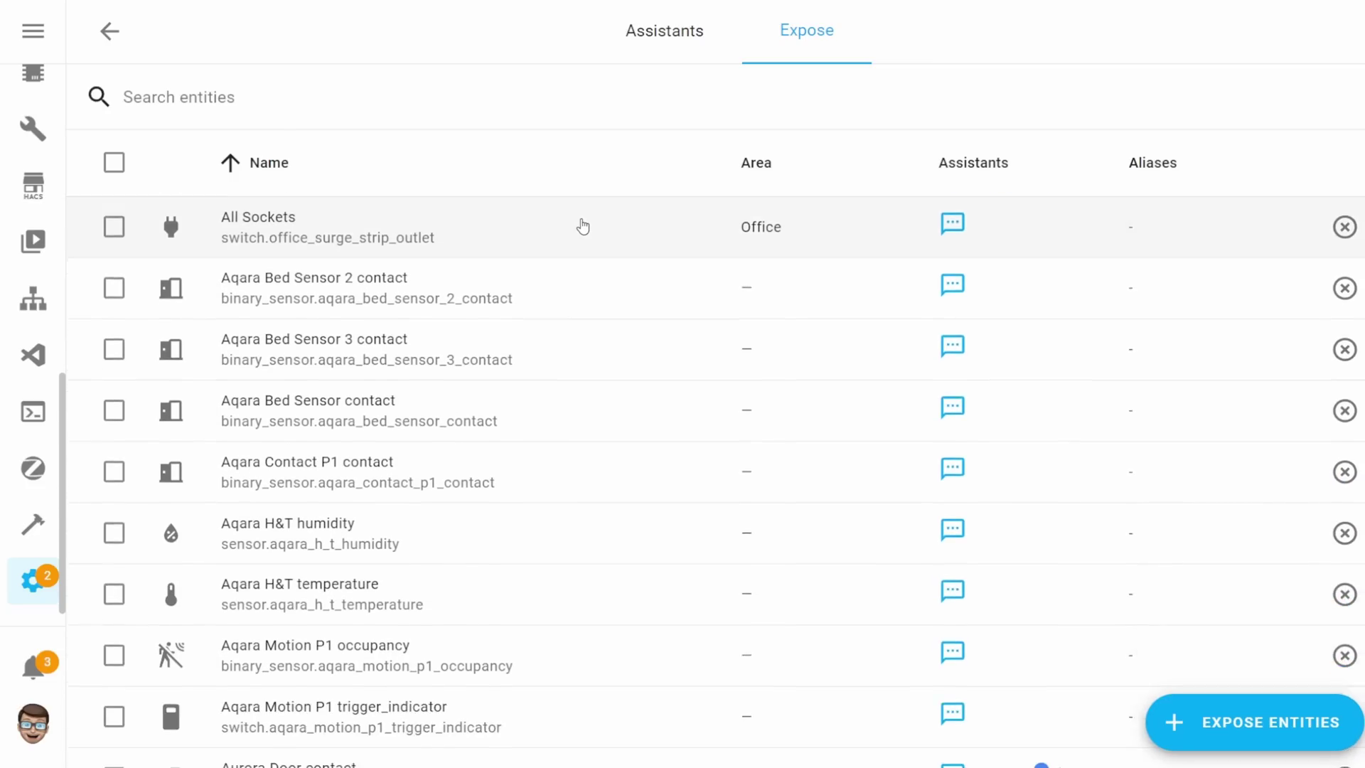
Tick and untick the Aqara Bed Sensor, H&T and Contact P1 entities, then scroll to Key Light
click(115, 291)
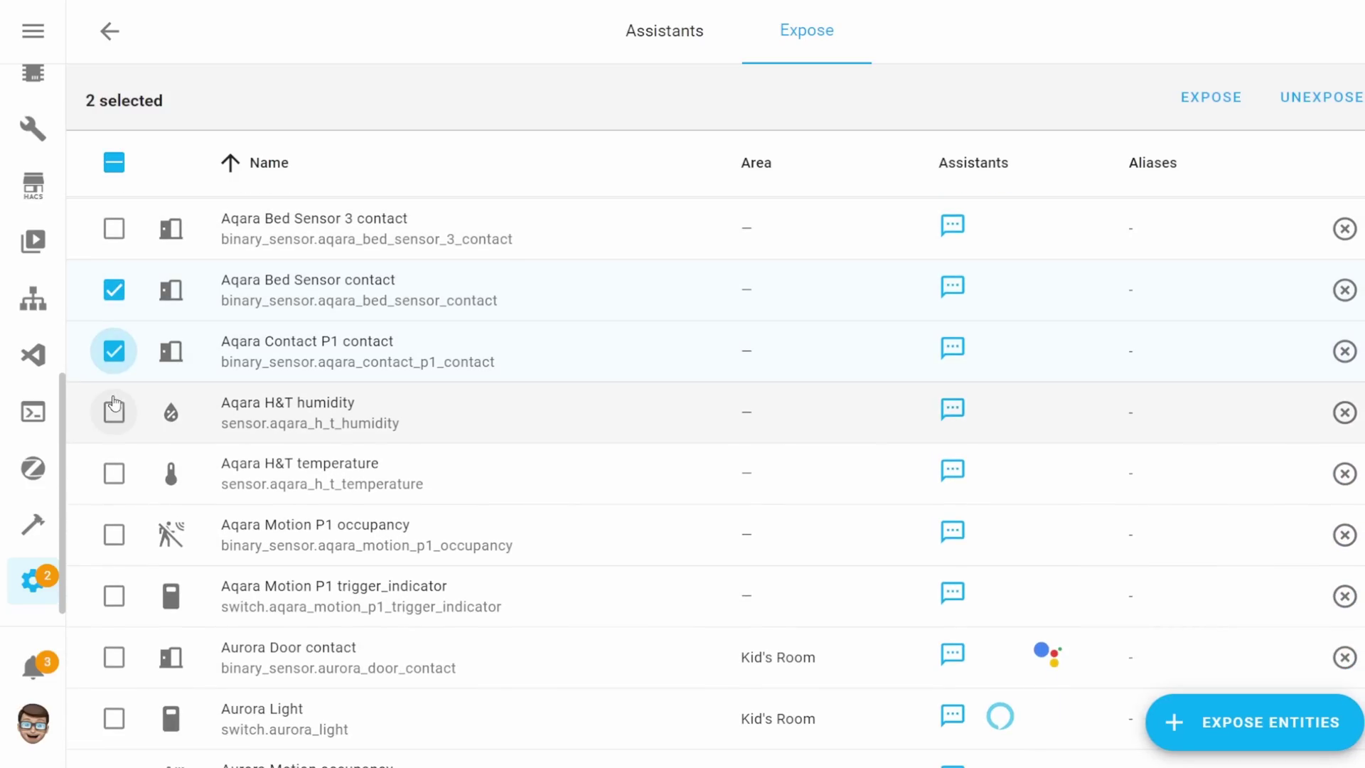
click(114, 412)
click(114, 351)
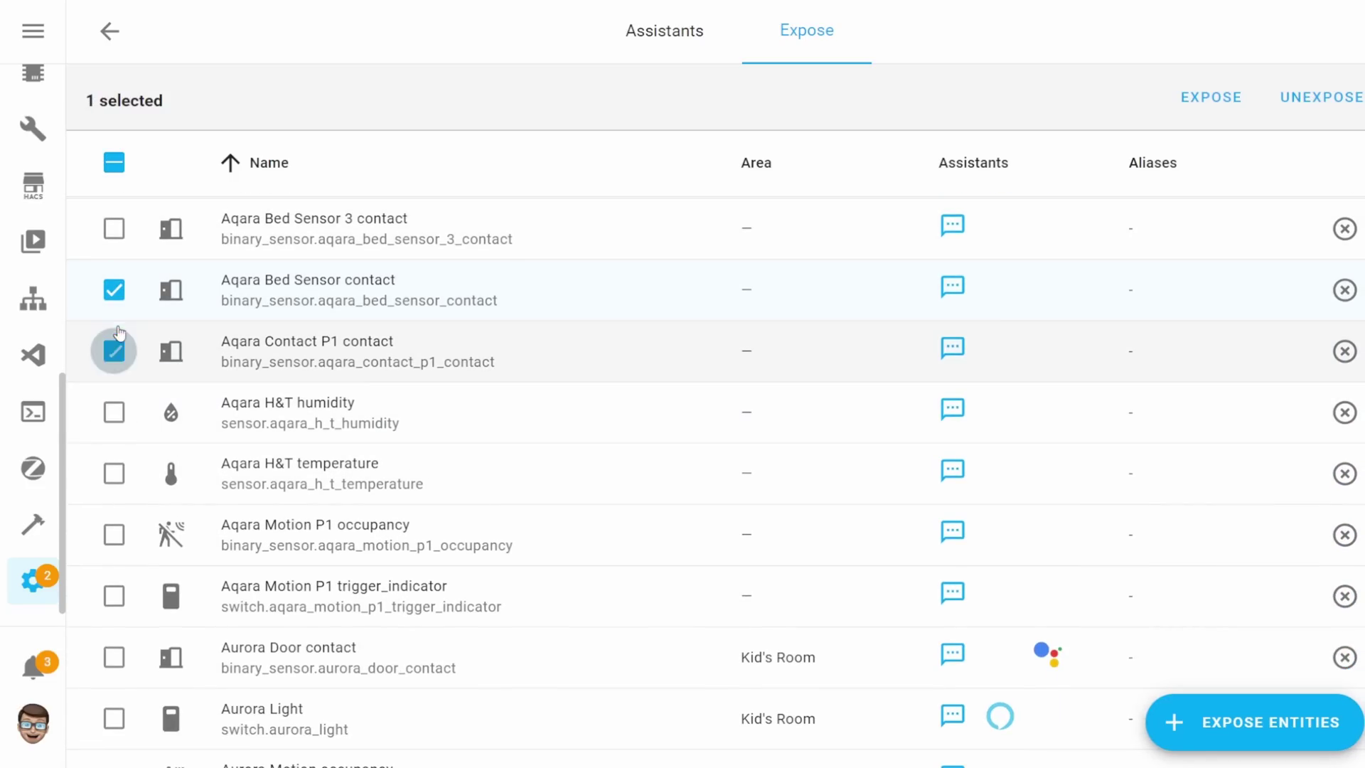
click(114, 290)
scroll(476, 479, down, 6)
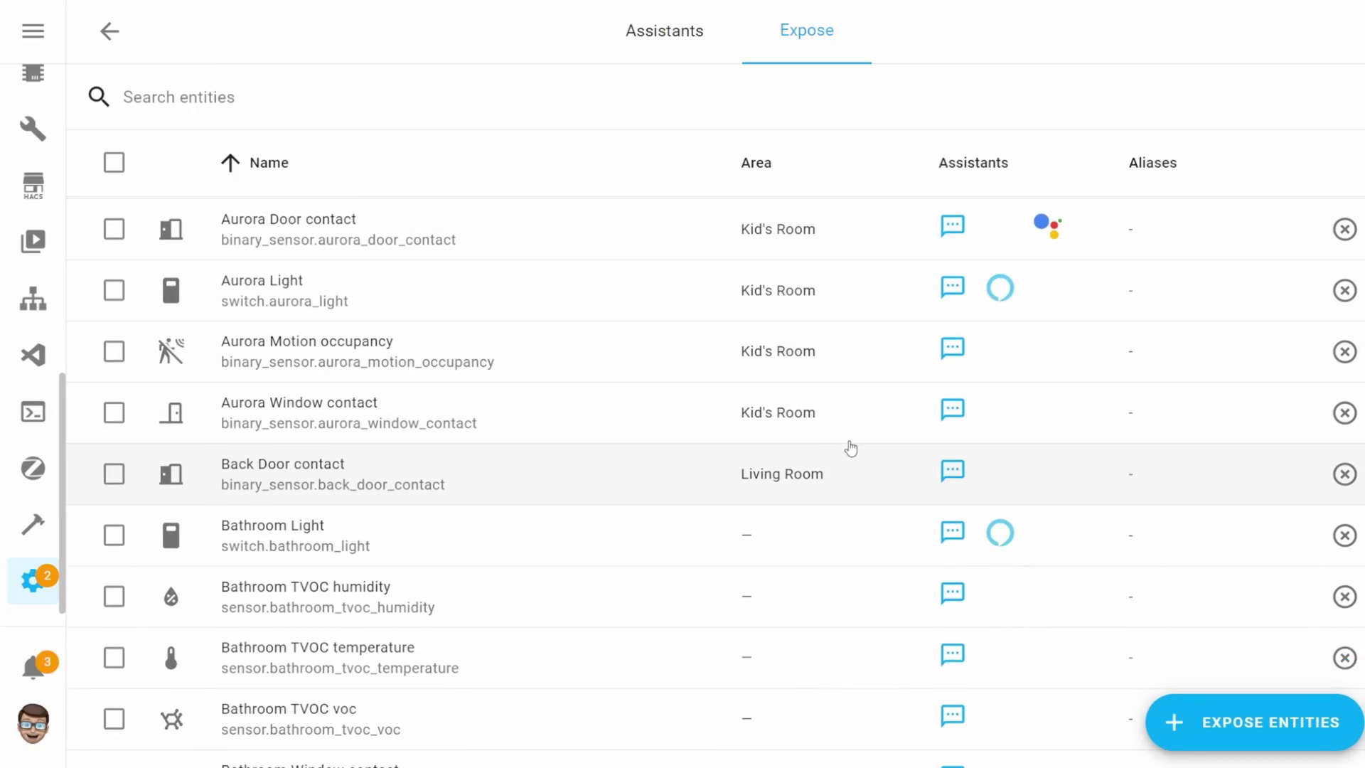
scroll(936, 336, down, 3)
scroll(936, 336, down, 6)
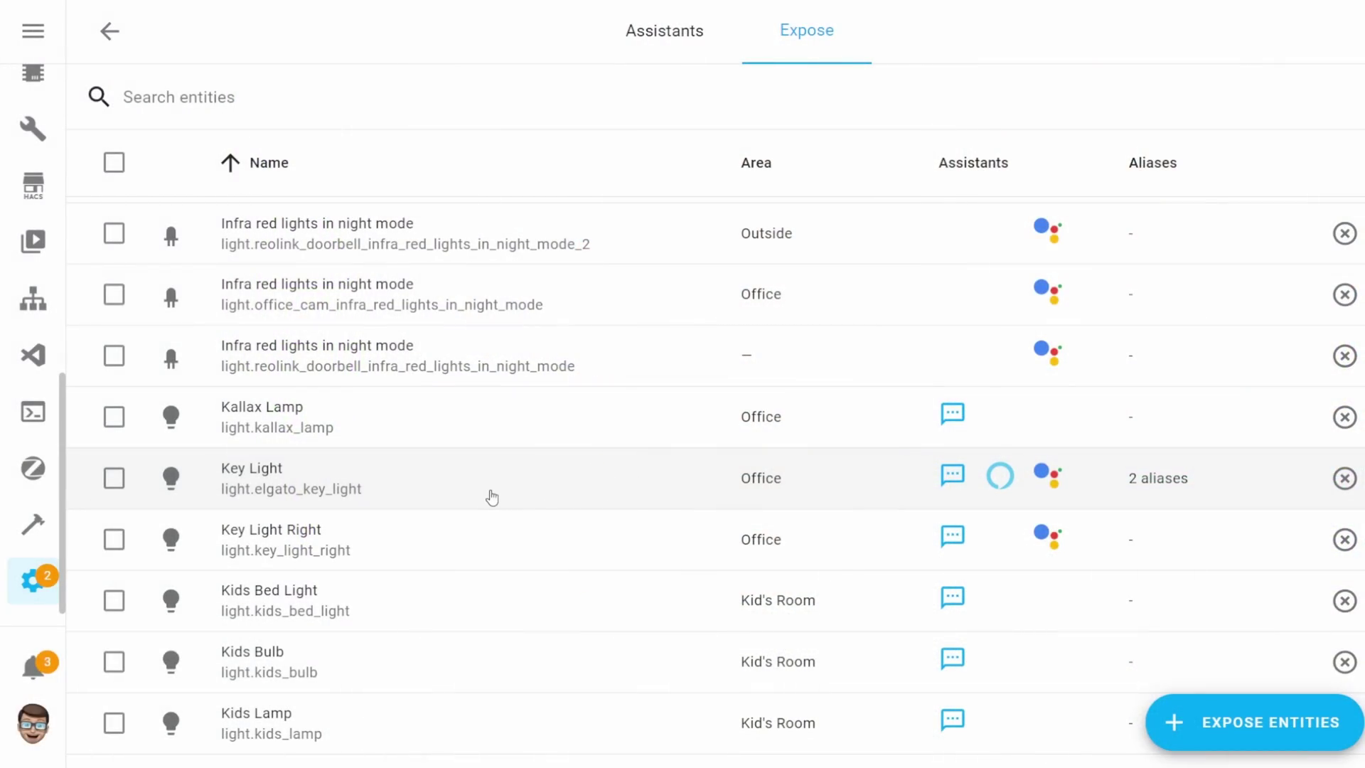
In Key Light's settings, toggle its exposure to all assistants, Assist and Google off and back on
click(490, 482)
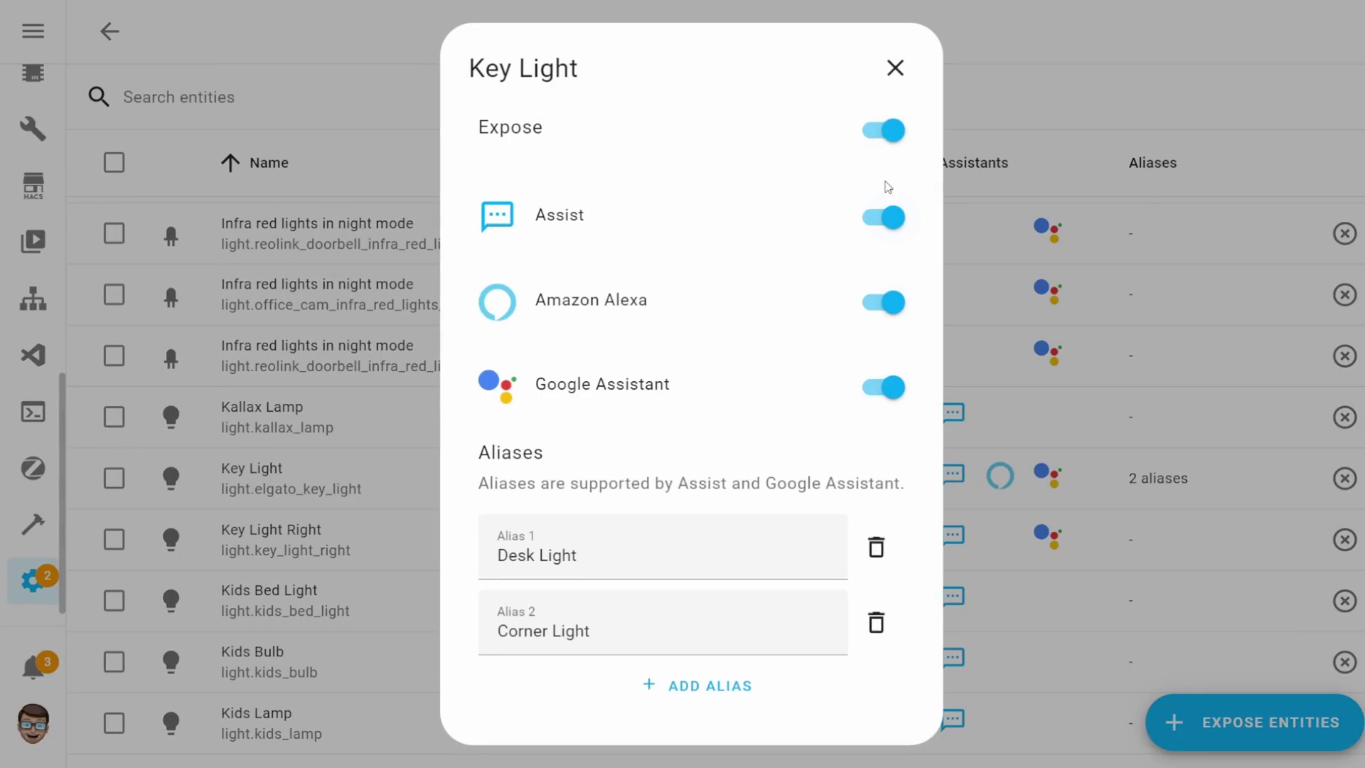
click(887, 139)
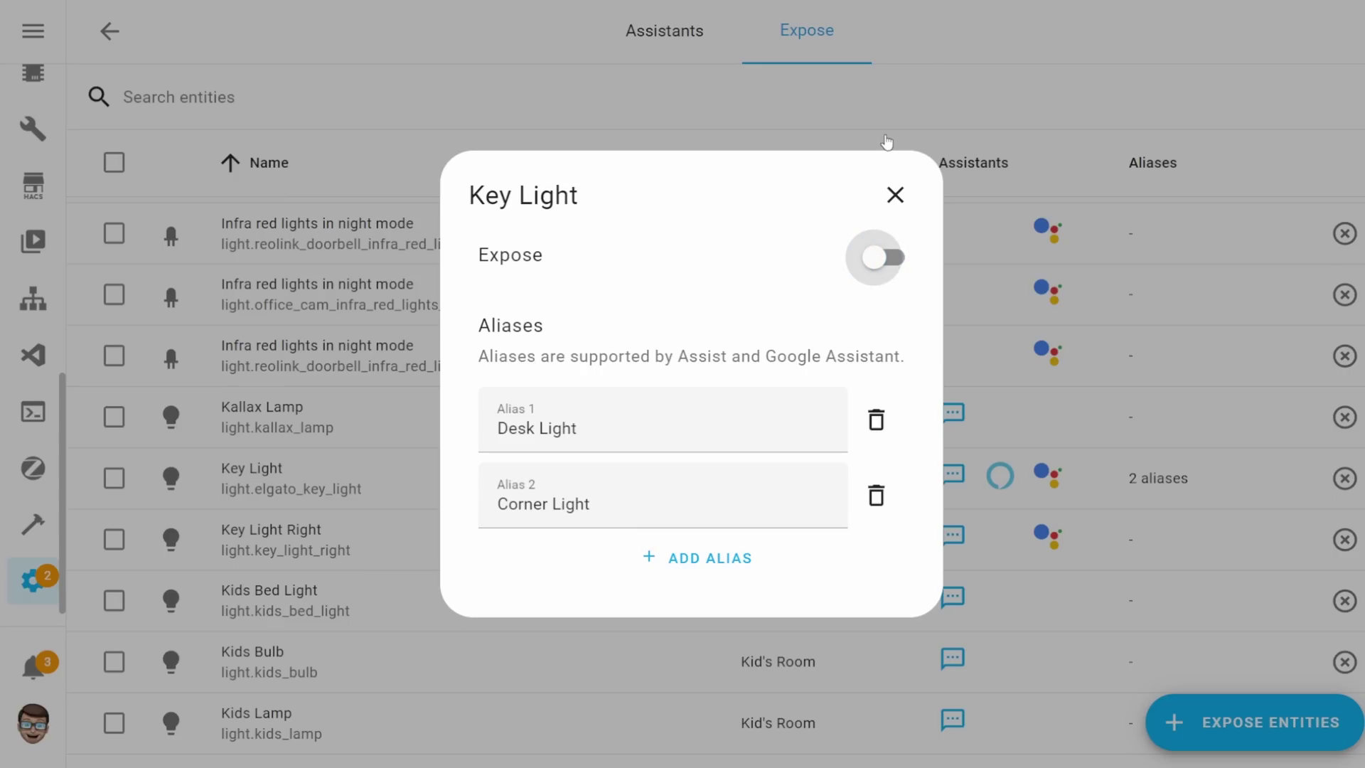
click(876, 257)
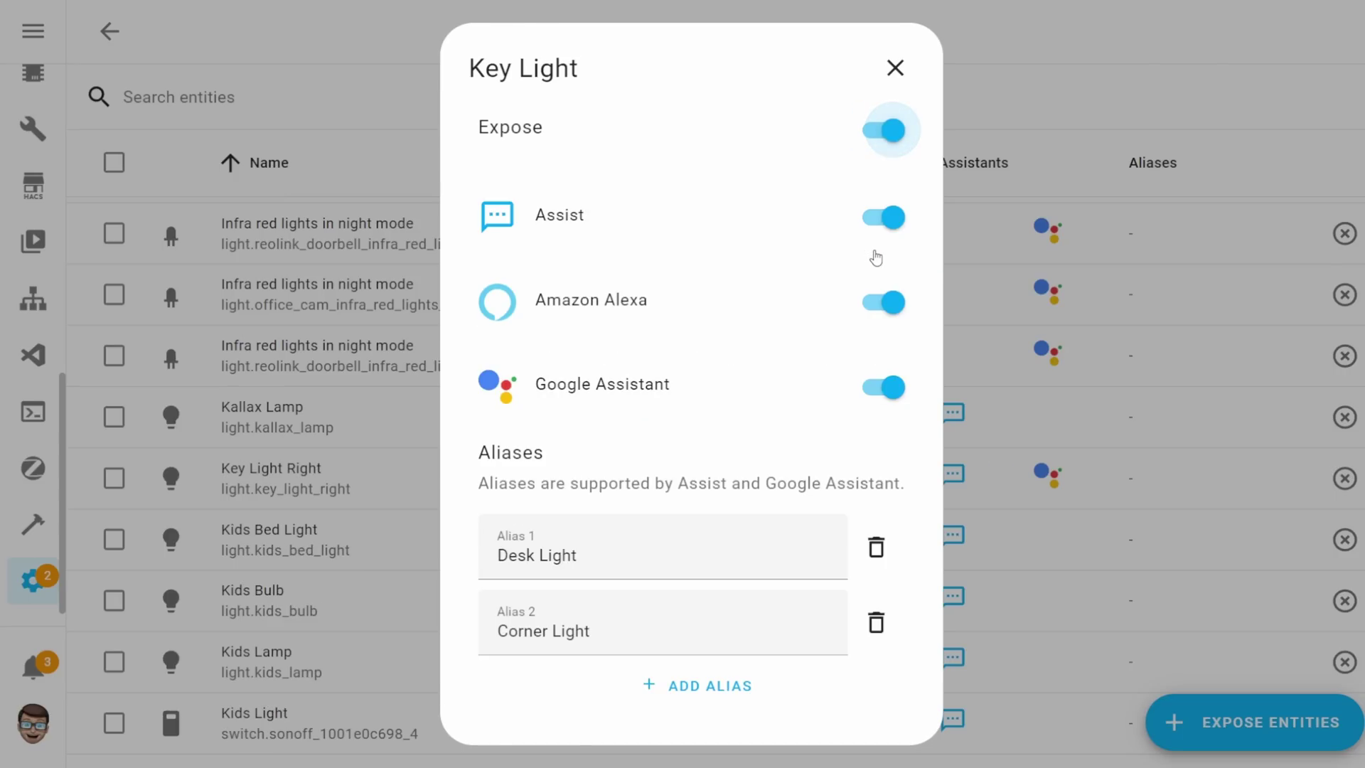
click(895, 222)
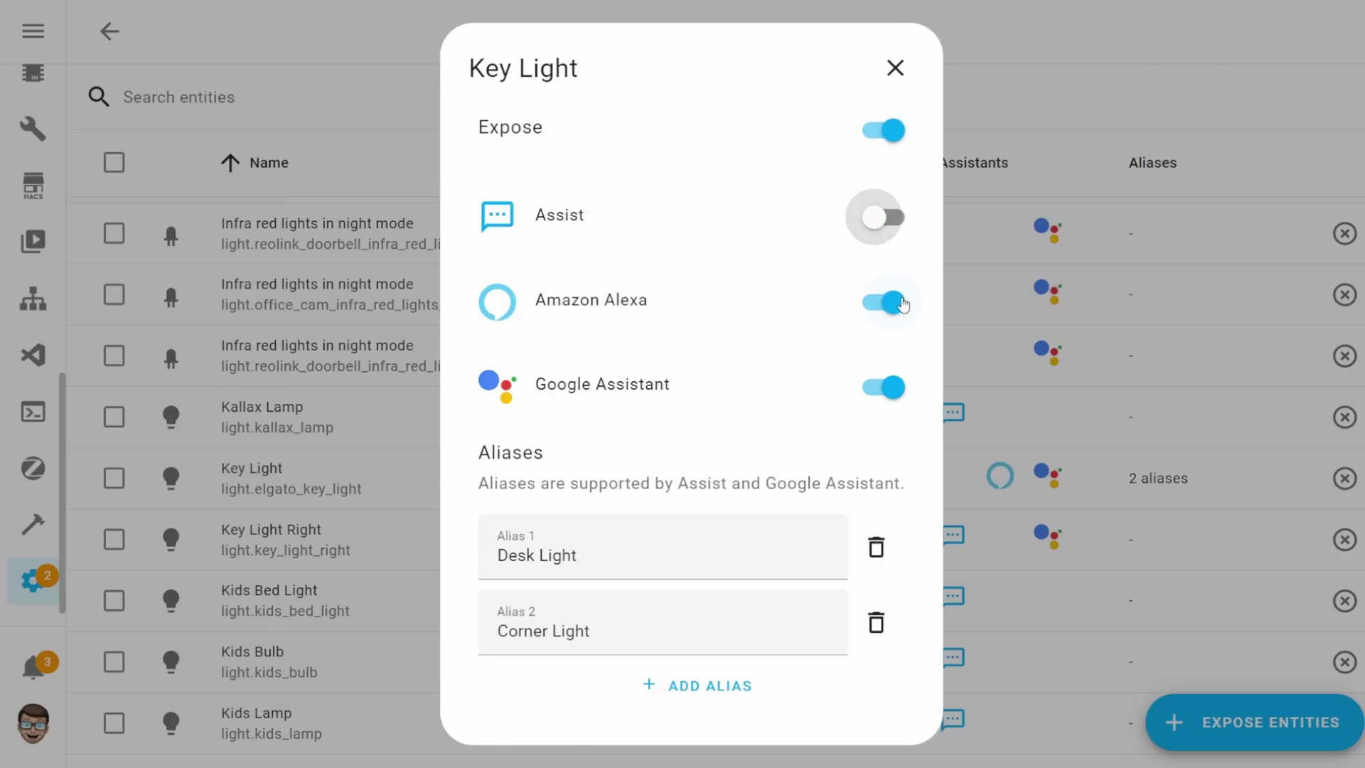
click(903, 389)
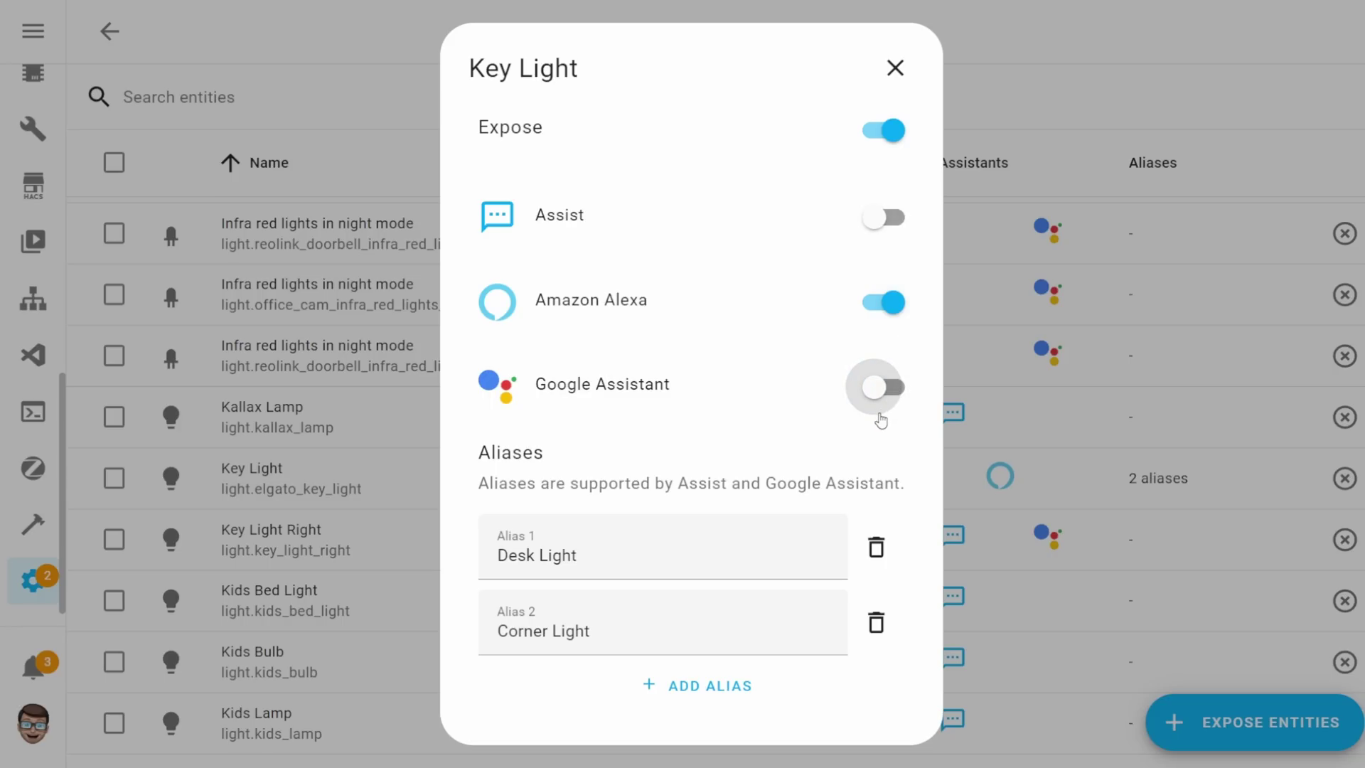
click(881, 393)
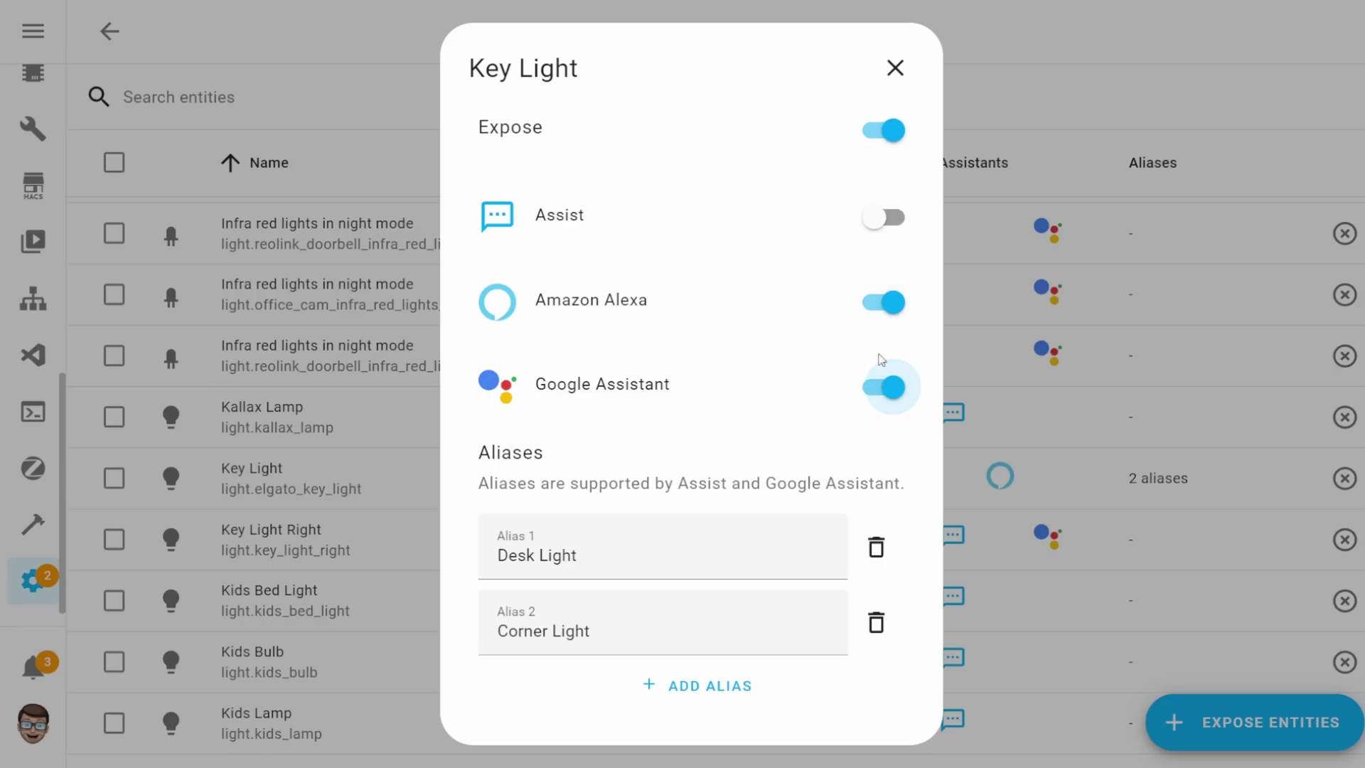
click(877, 239)
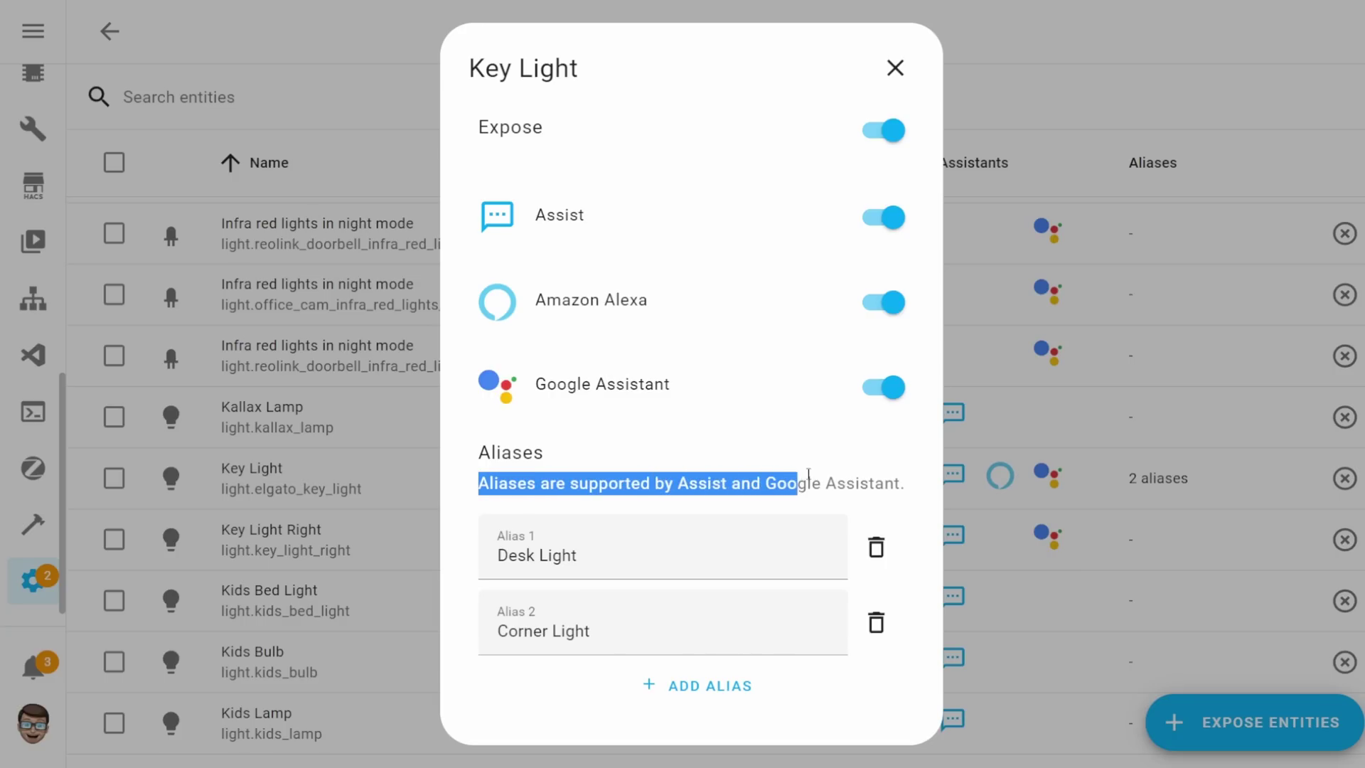
Add a third alias, 'Cool Light', to the Key Light
click(909, 489)
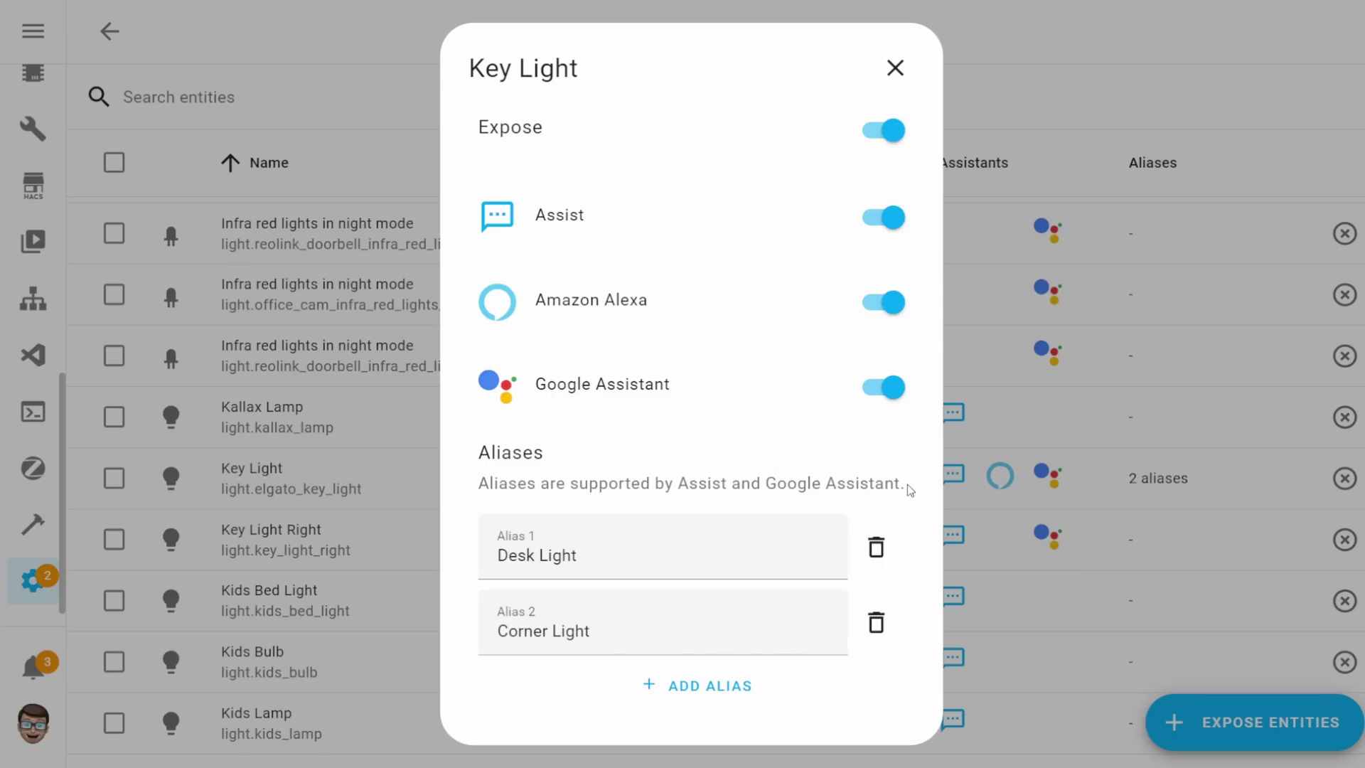
click(734, 693)
text(C)
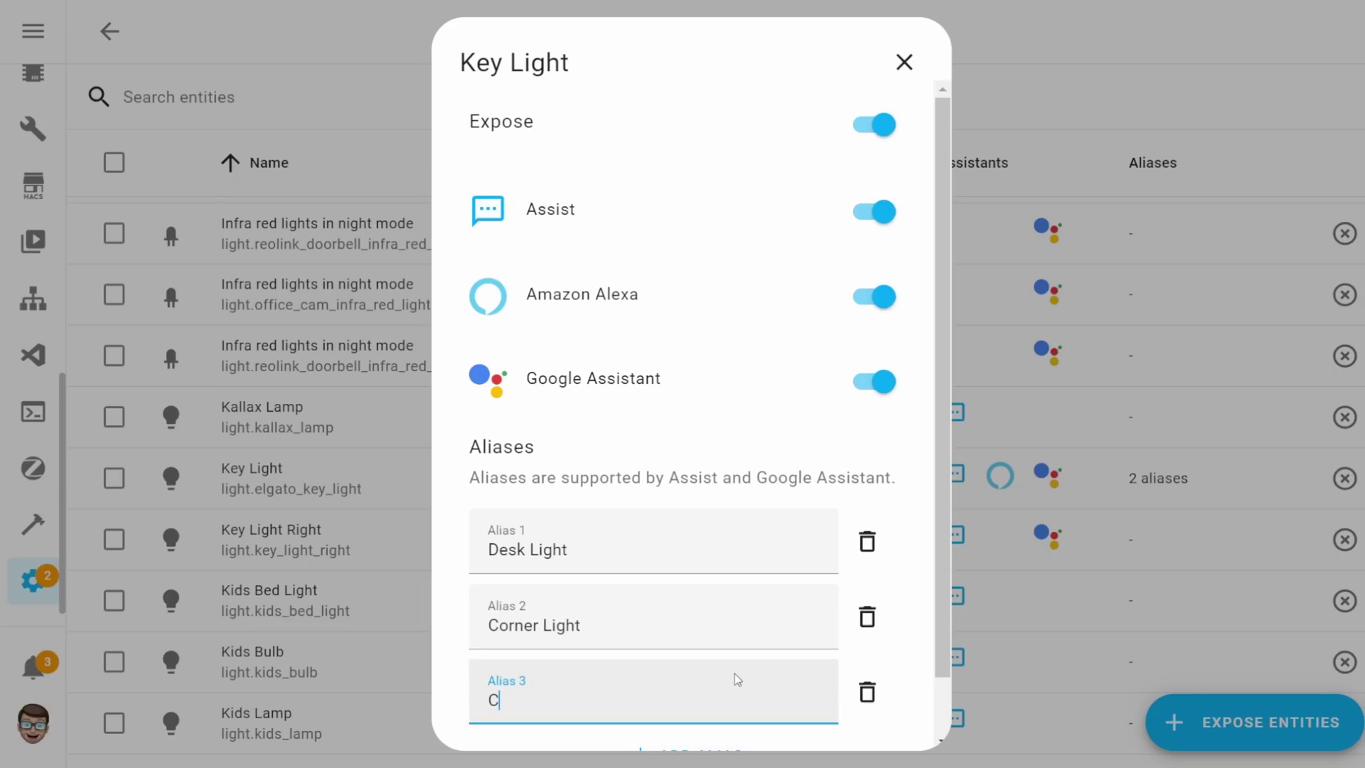
text(ool Light)
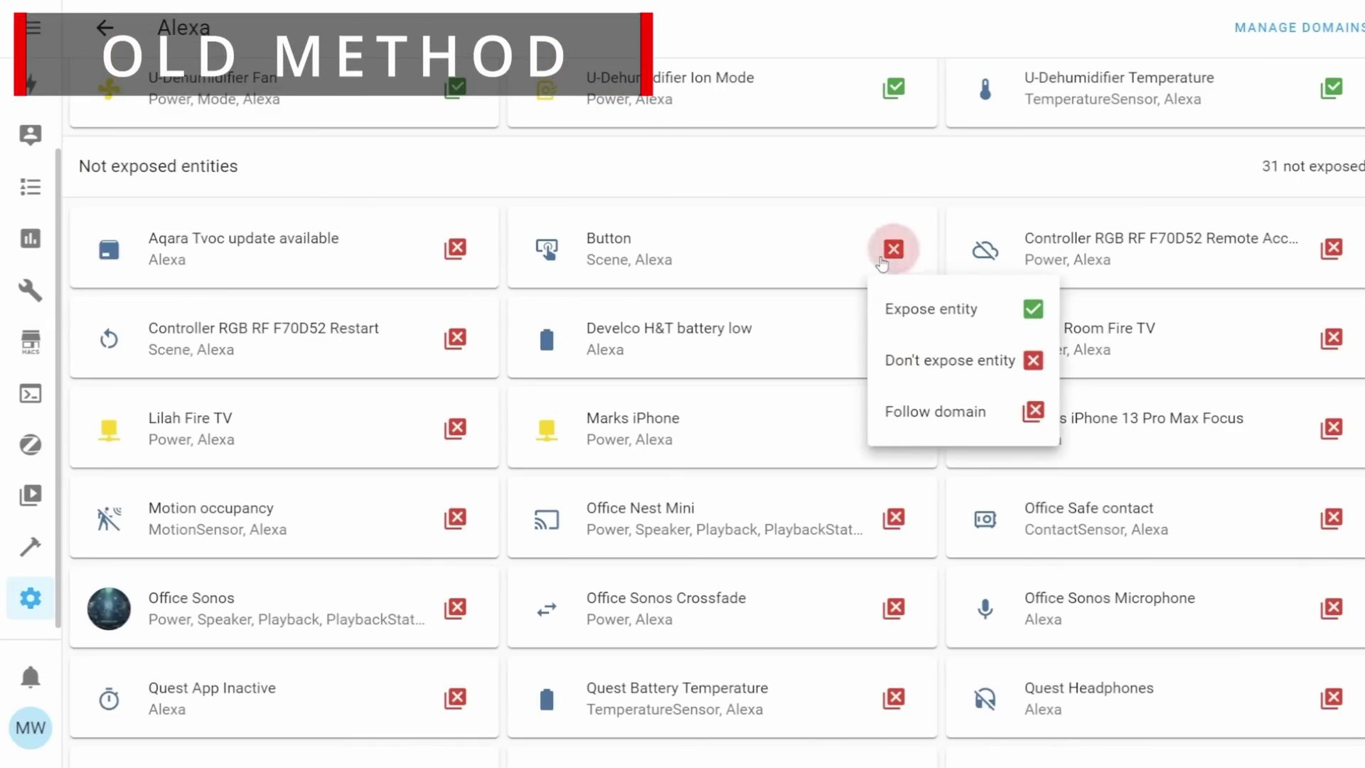
Expose the Button entity to Alexa and scroll the entity list
click(928, 326)
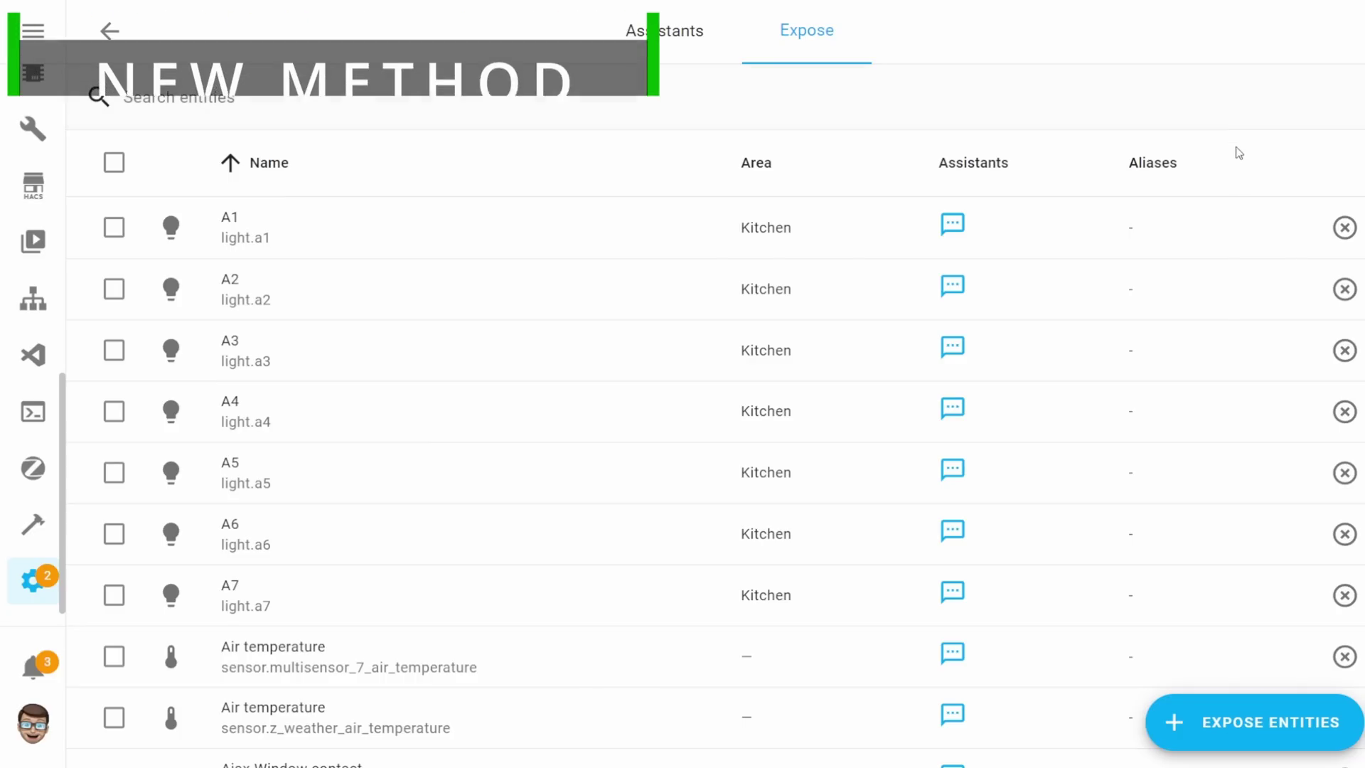
scroll(1217, 258, down, 12)
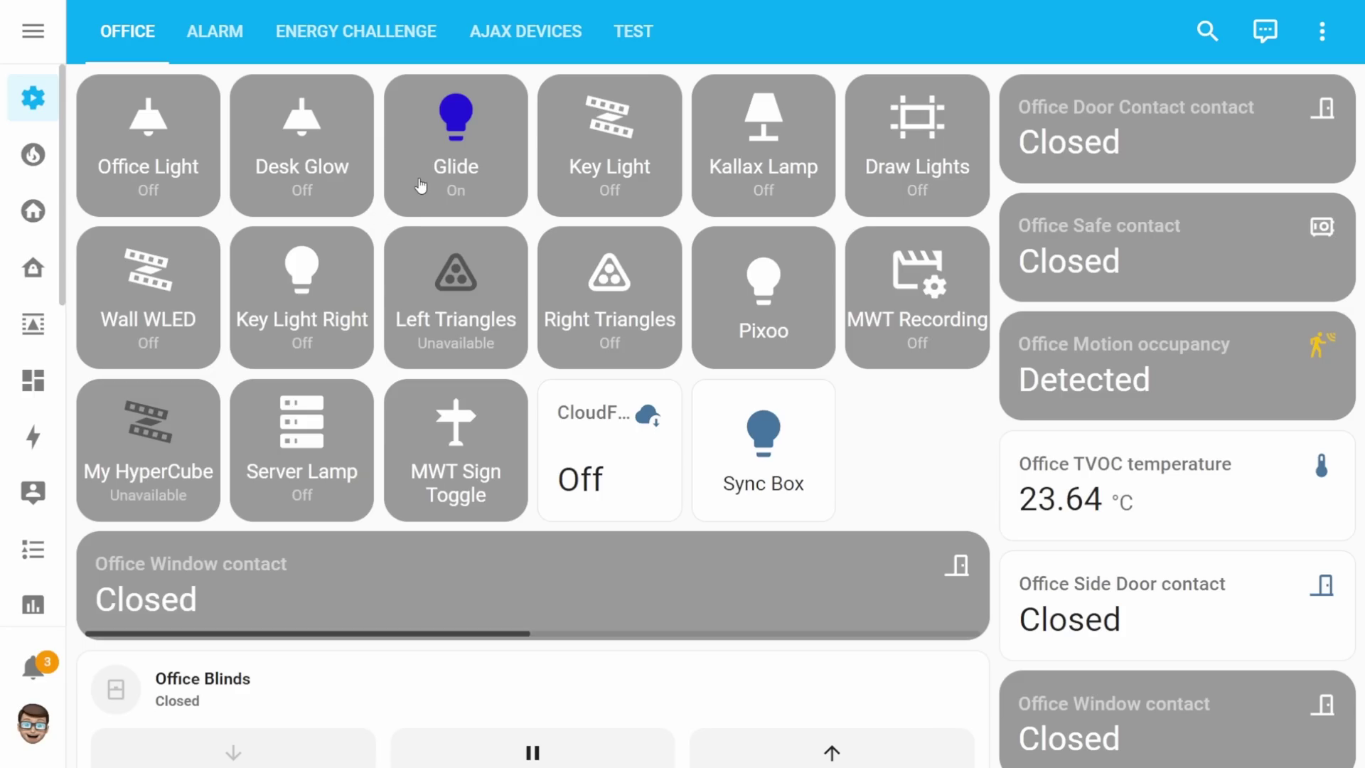
Open the Glide light's entity settings and its voice assistant options
click(421, 187)
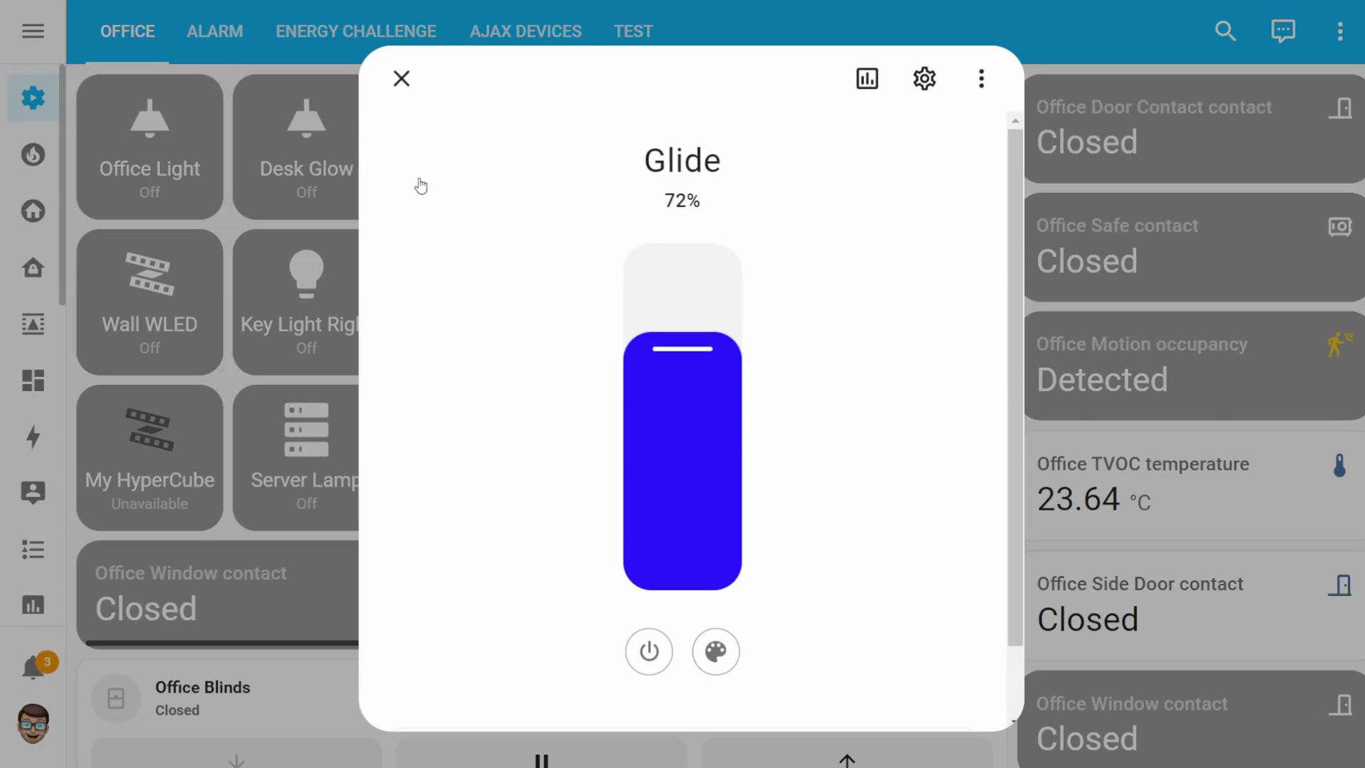
click(923, 82)
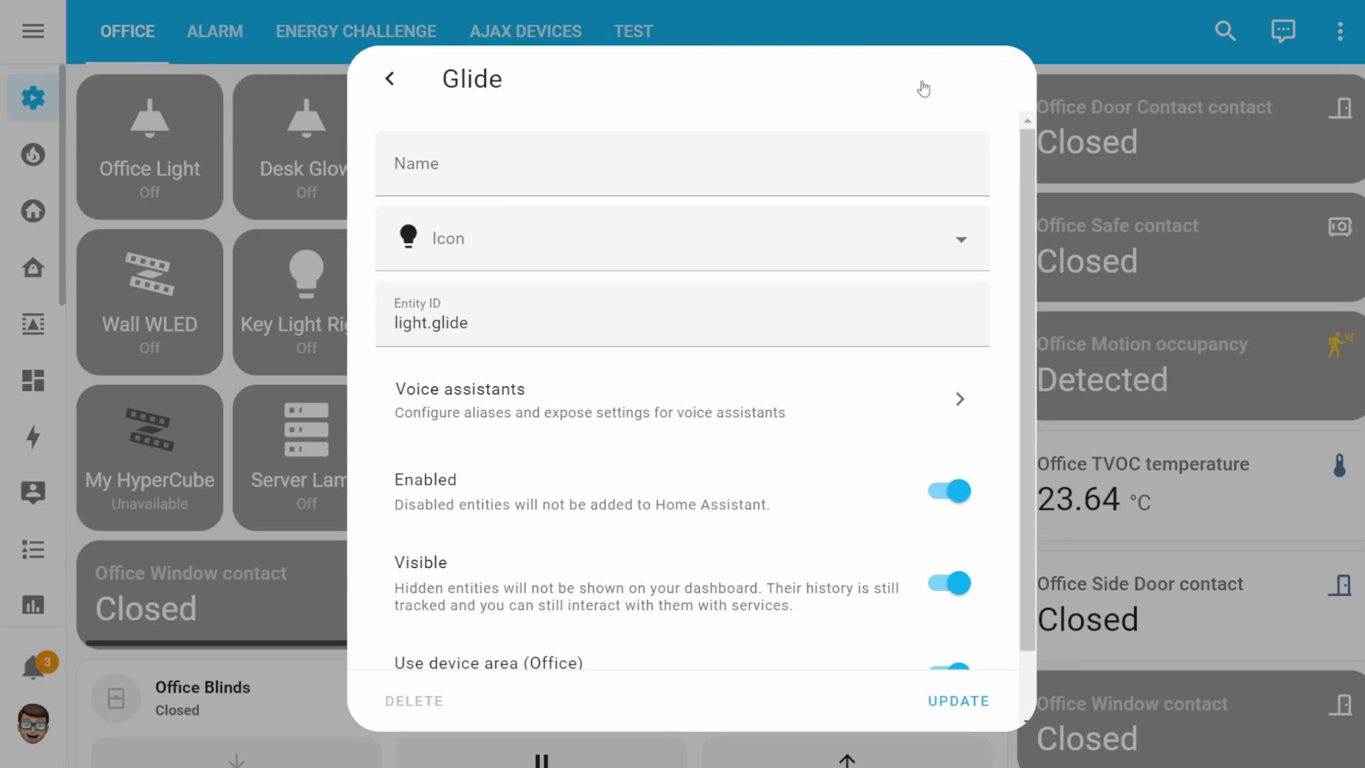
click(629, 410)
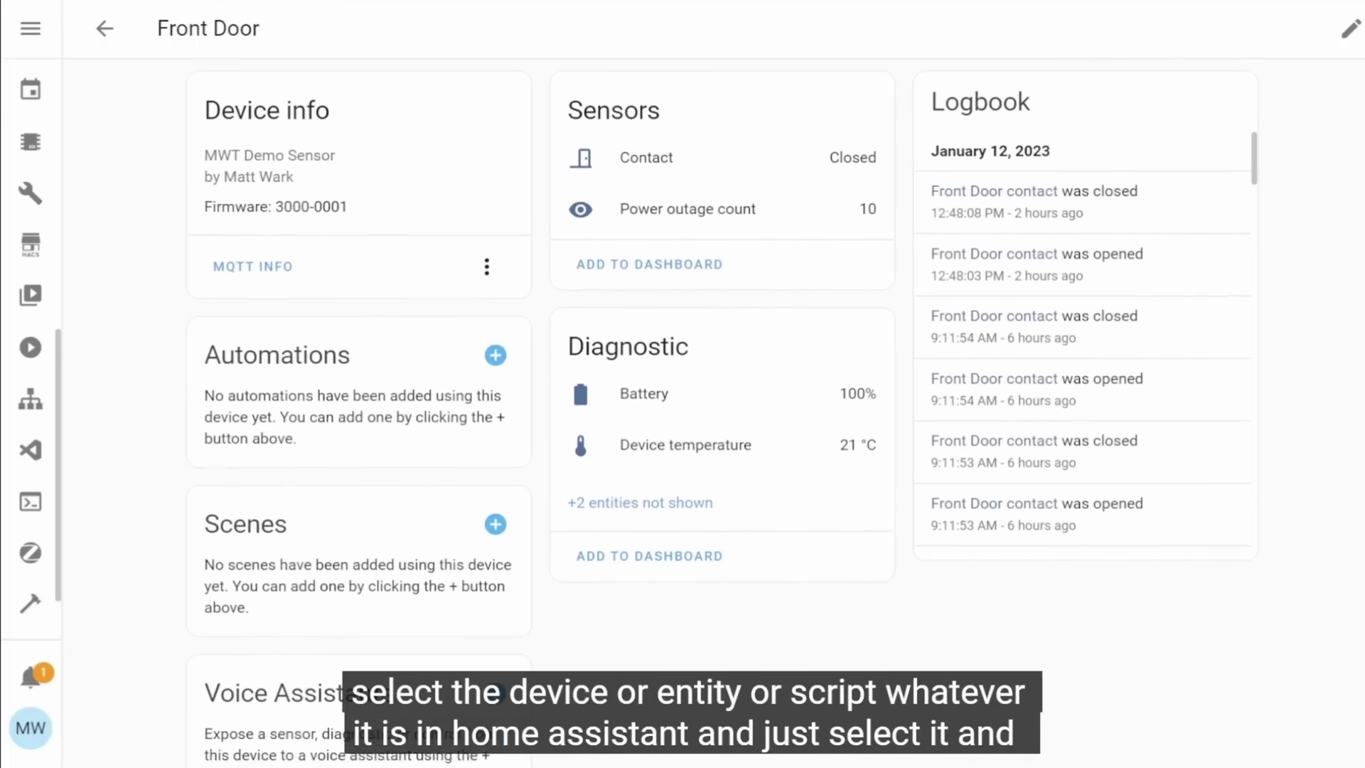
scroll(723, 412, down, 2)
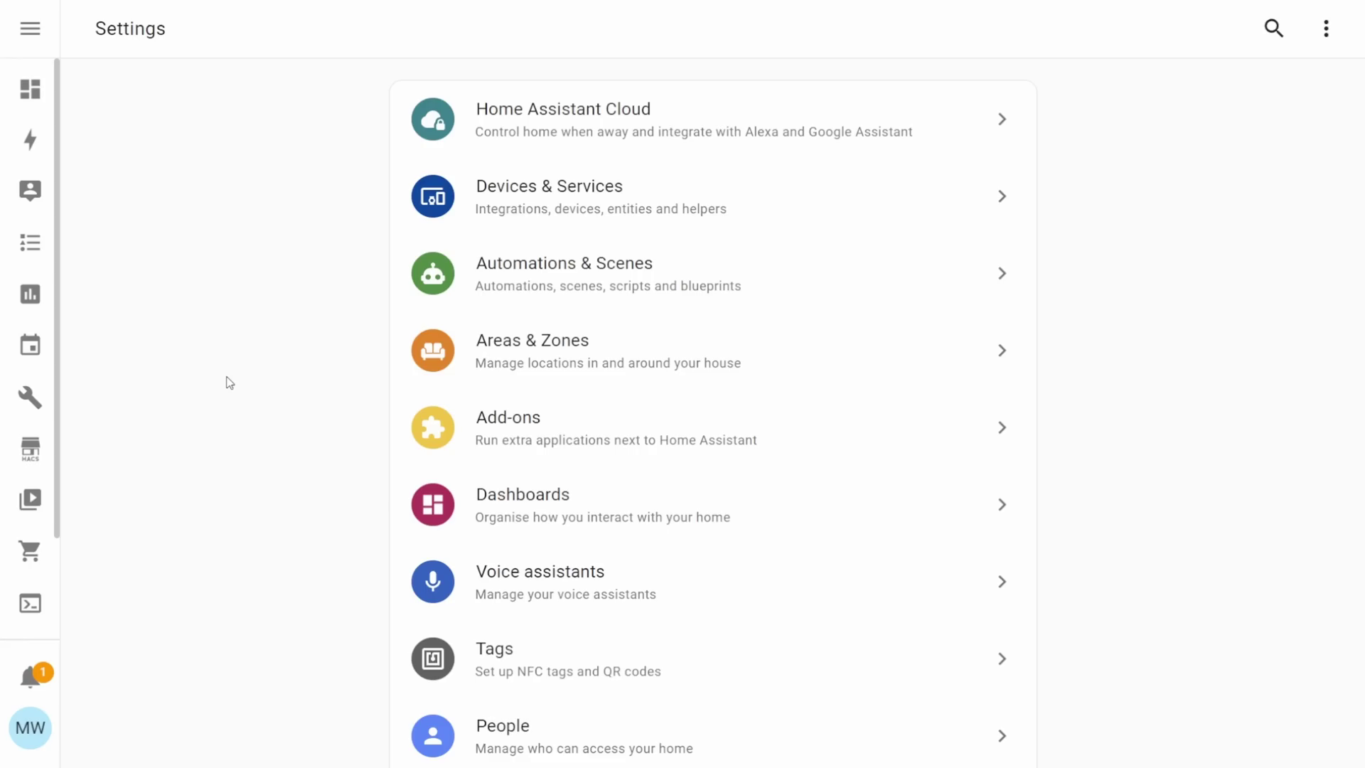
Go to System > Hardware and open the Yellow board's configuration options
scroll(228, 384, down, 3)
click(480, 580)
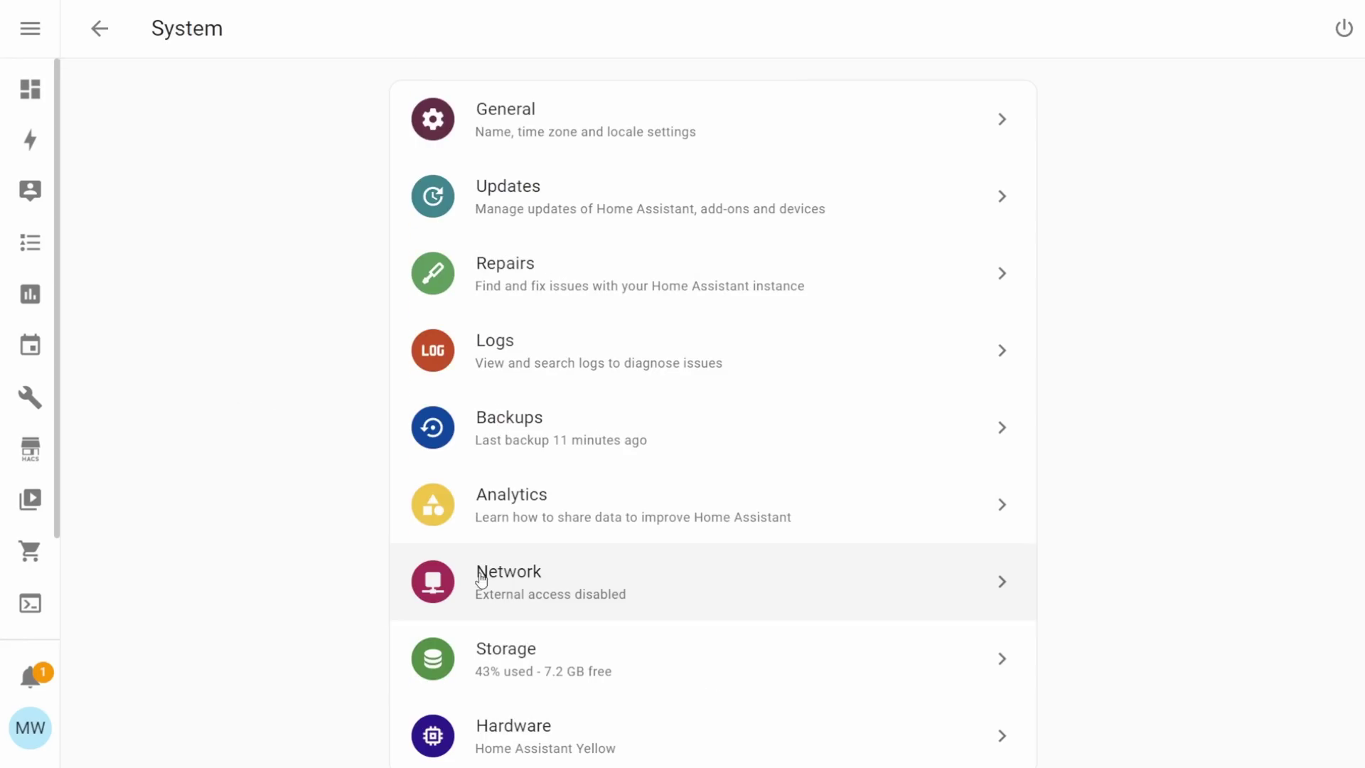
scroll(319, 483, down, 1)
click(509, 702)
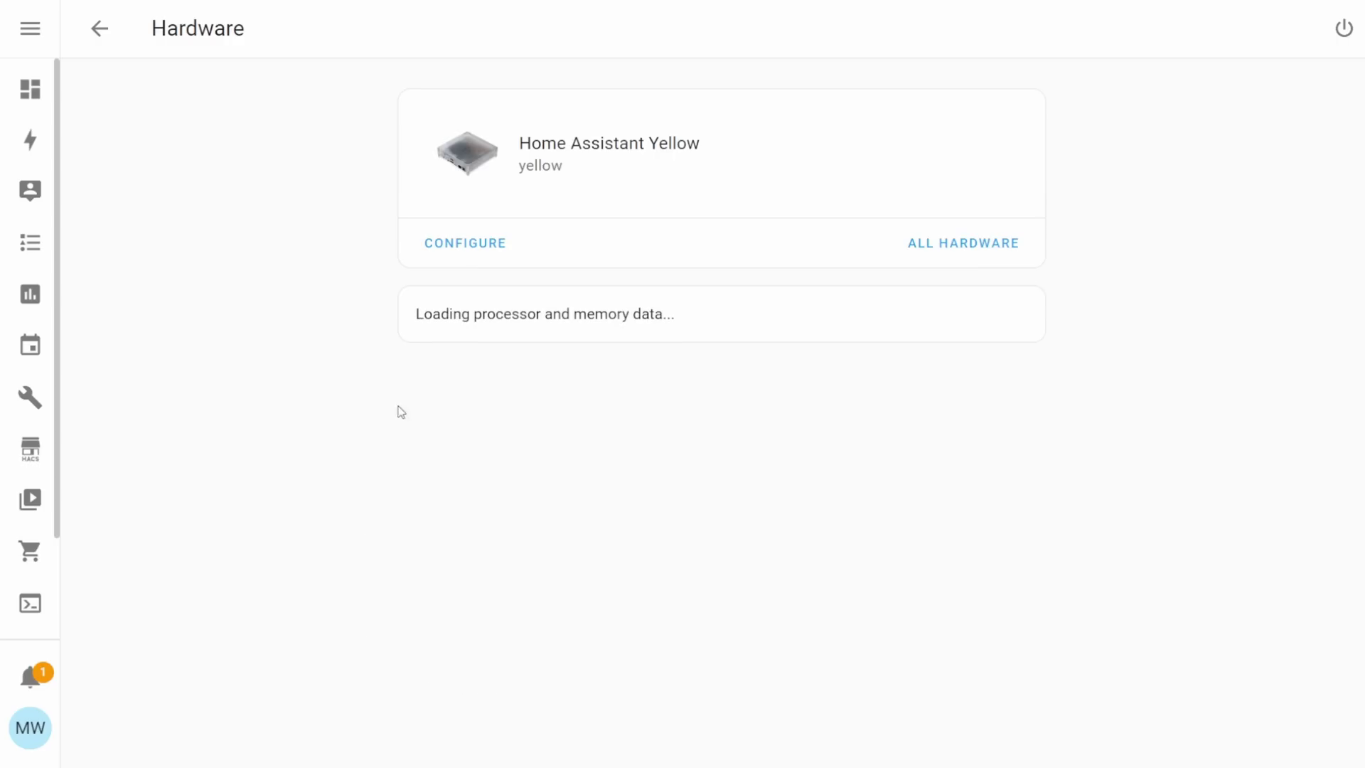
click(468, 252)
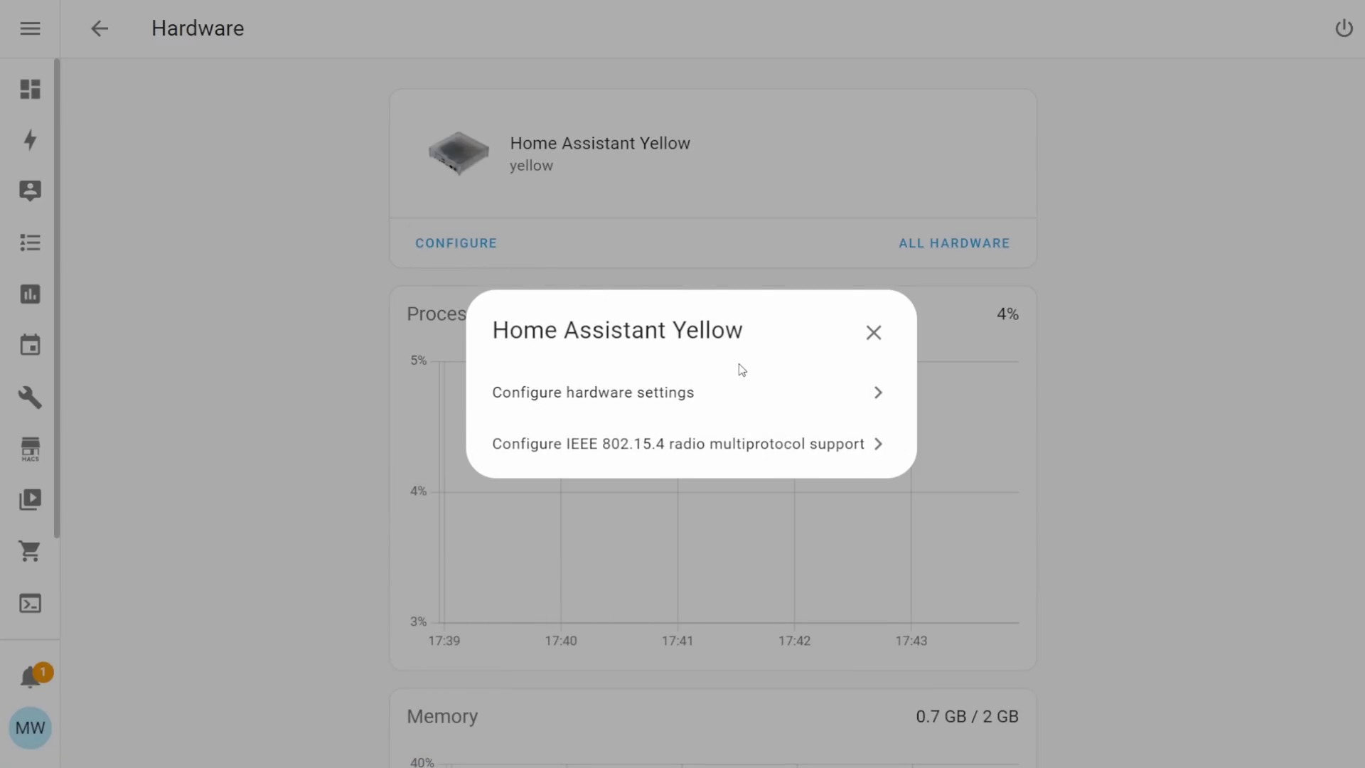
Turn off the Yellow's Disk, Heartbeat and Power LEDs
click(738, 391)
click(879, 313)
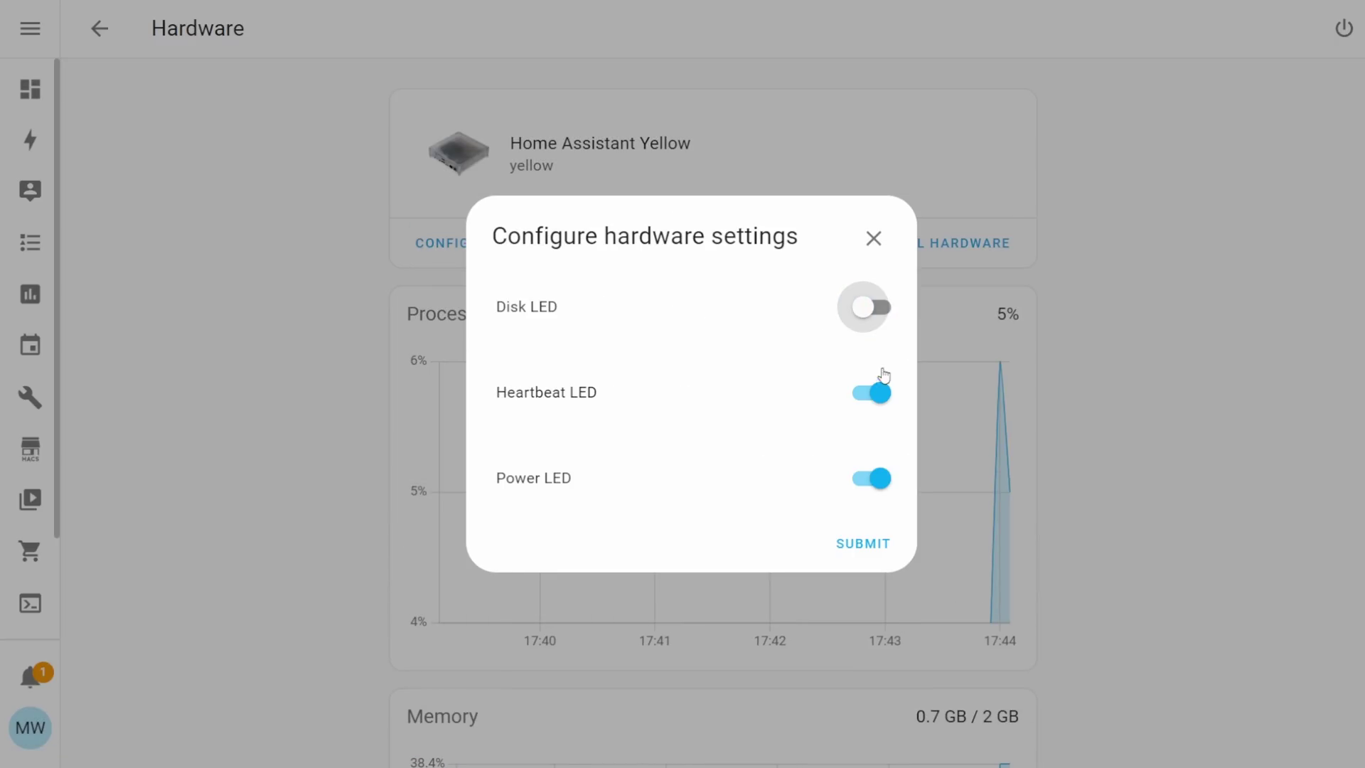
click(878, 392)
click(877, 478)
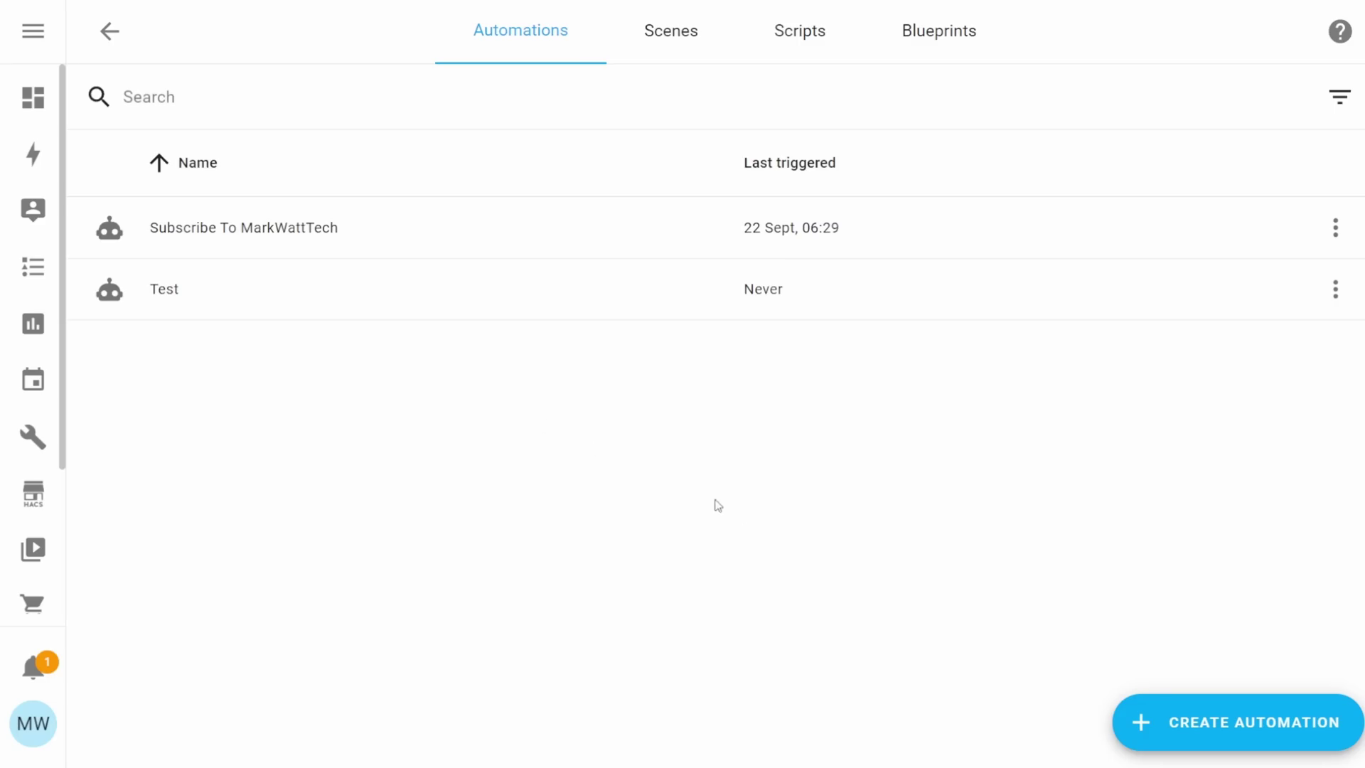
Create a new empty automation with a Webhook trigger
click(1186, 721)
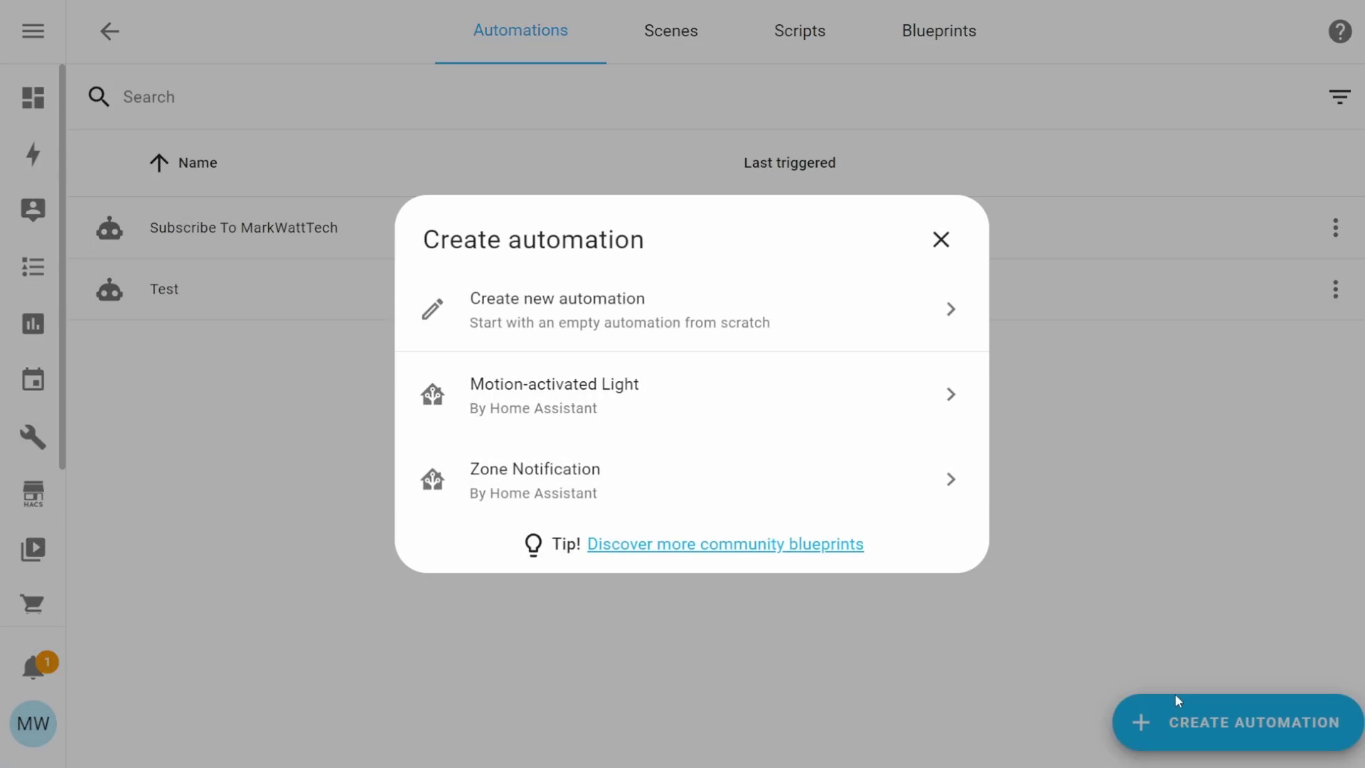
click(622, 327)
click(228, 176)
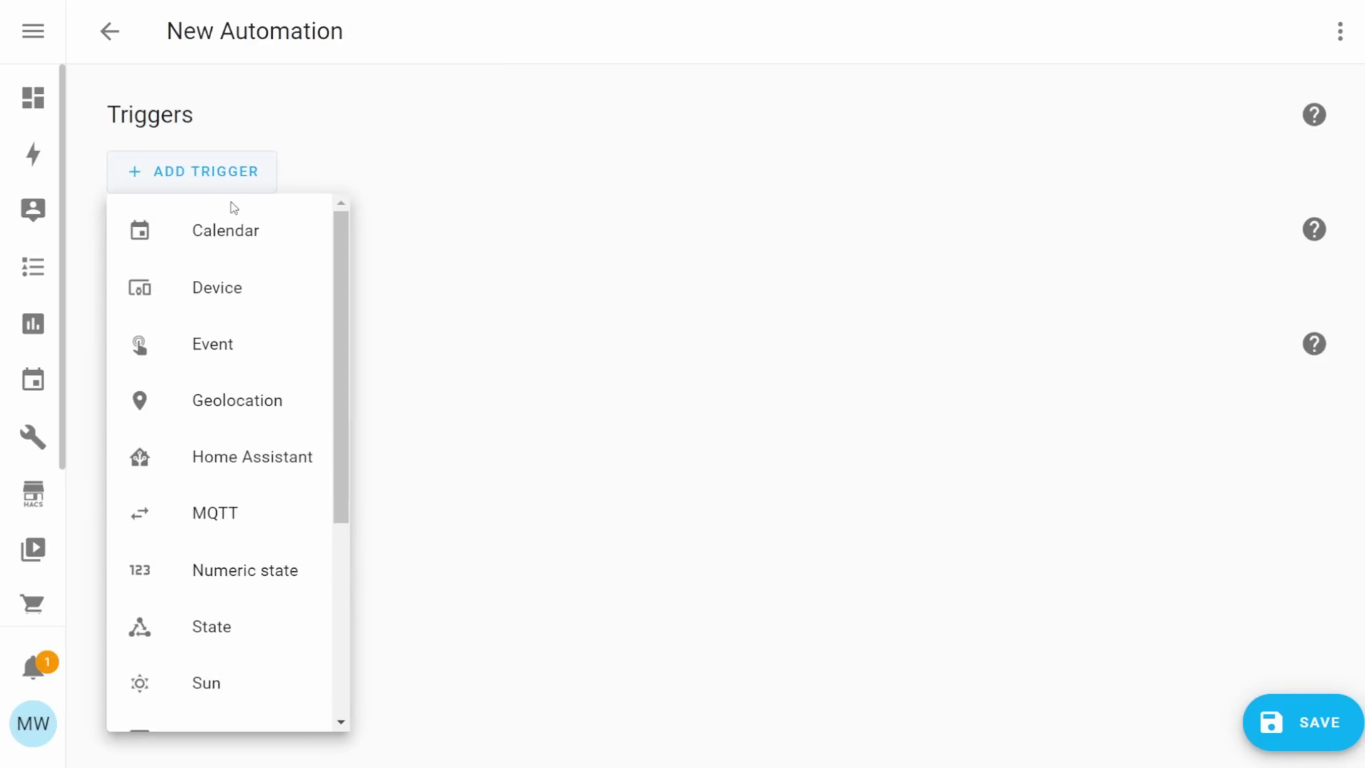
scroll(244, 313, down, 4)
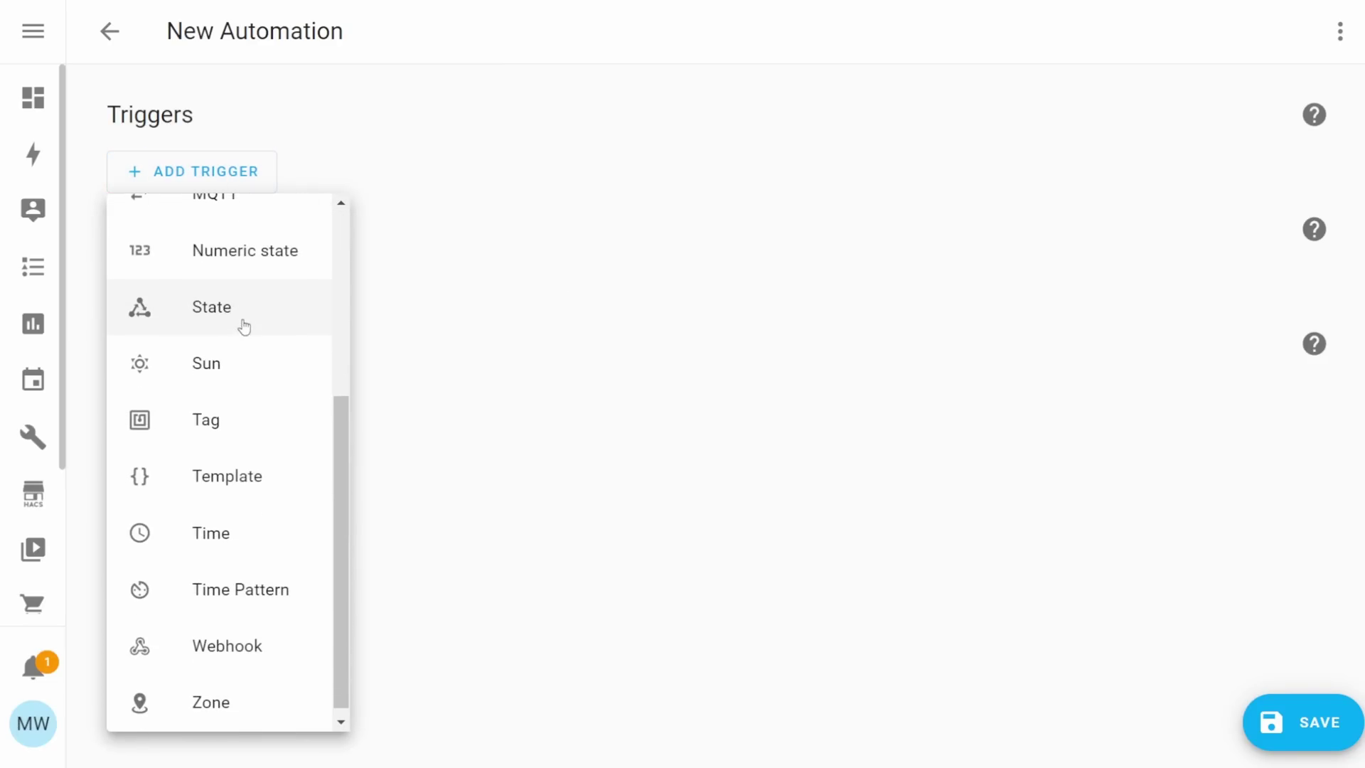
click(222, 659)
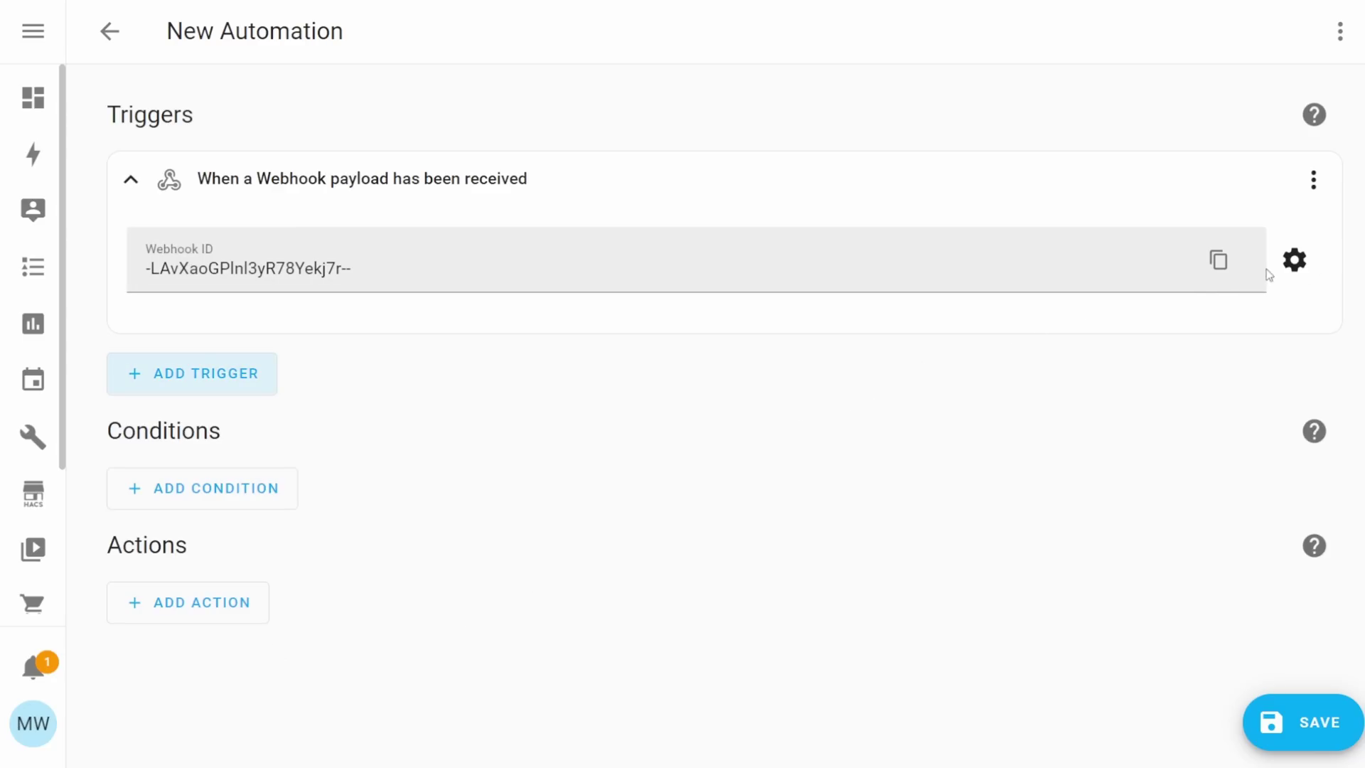
Toggle PUT on and off, then untick POST and HEAD so the webhook accepts only GET
click(1294, 260)
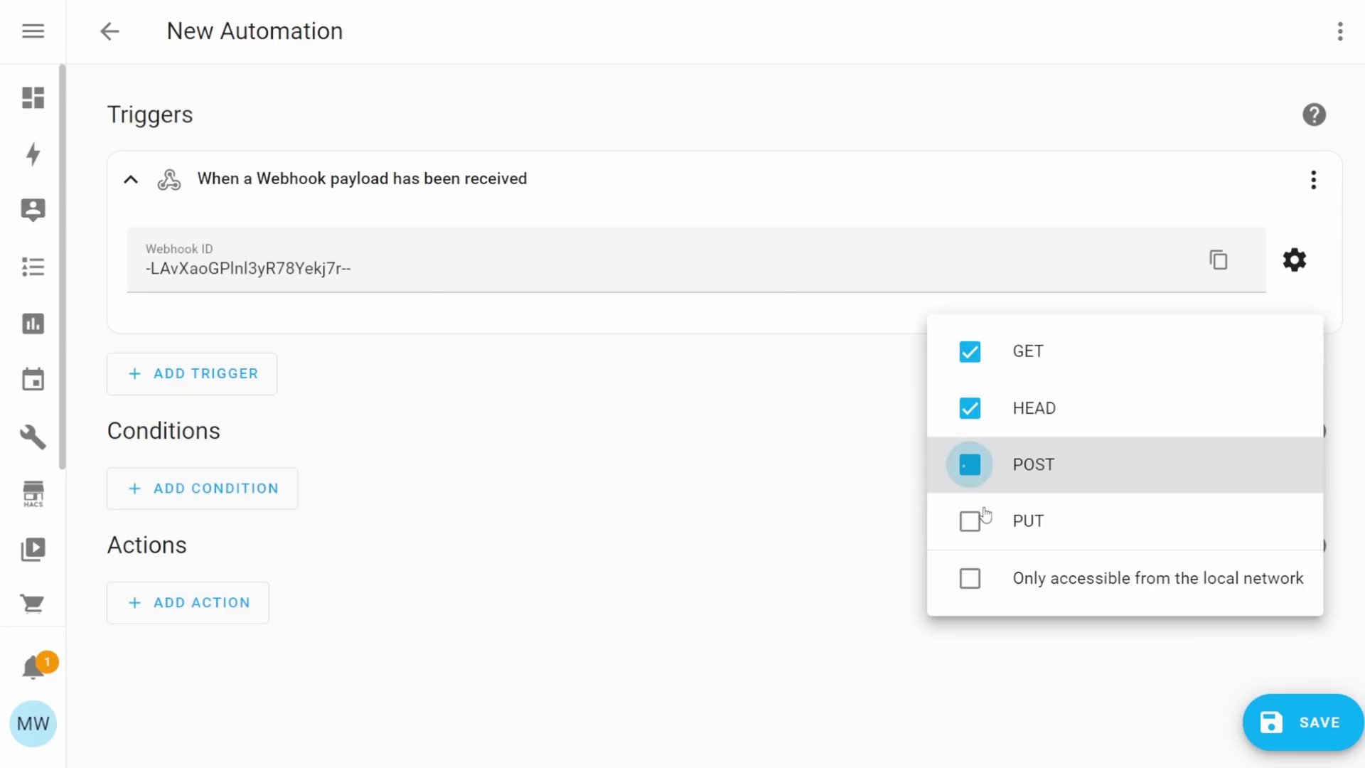
click(971, 522)
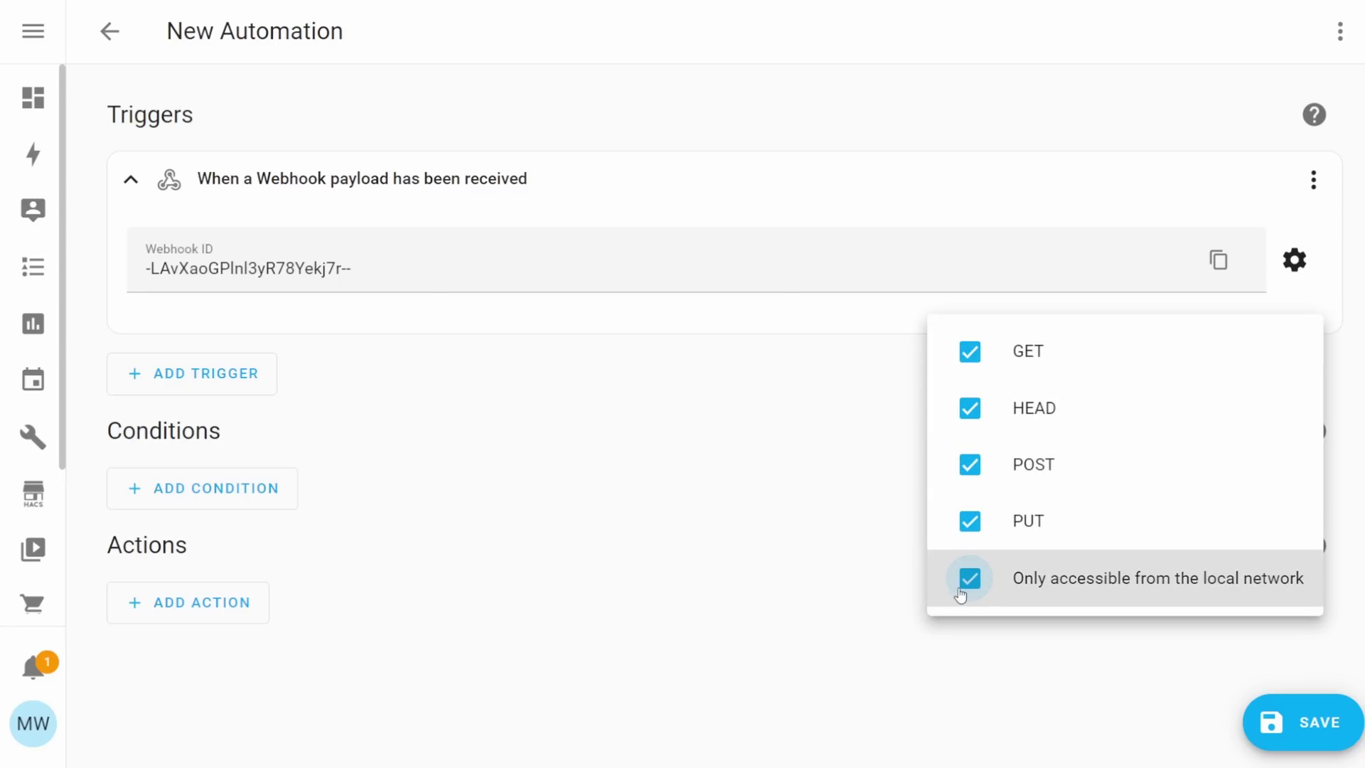
click(970, 521)
click(970, 464)
click(970, 408)
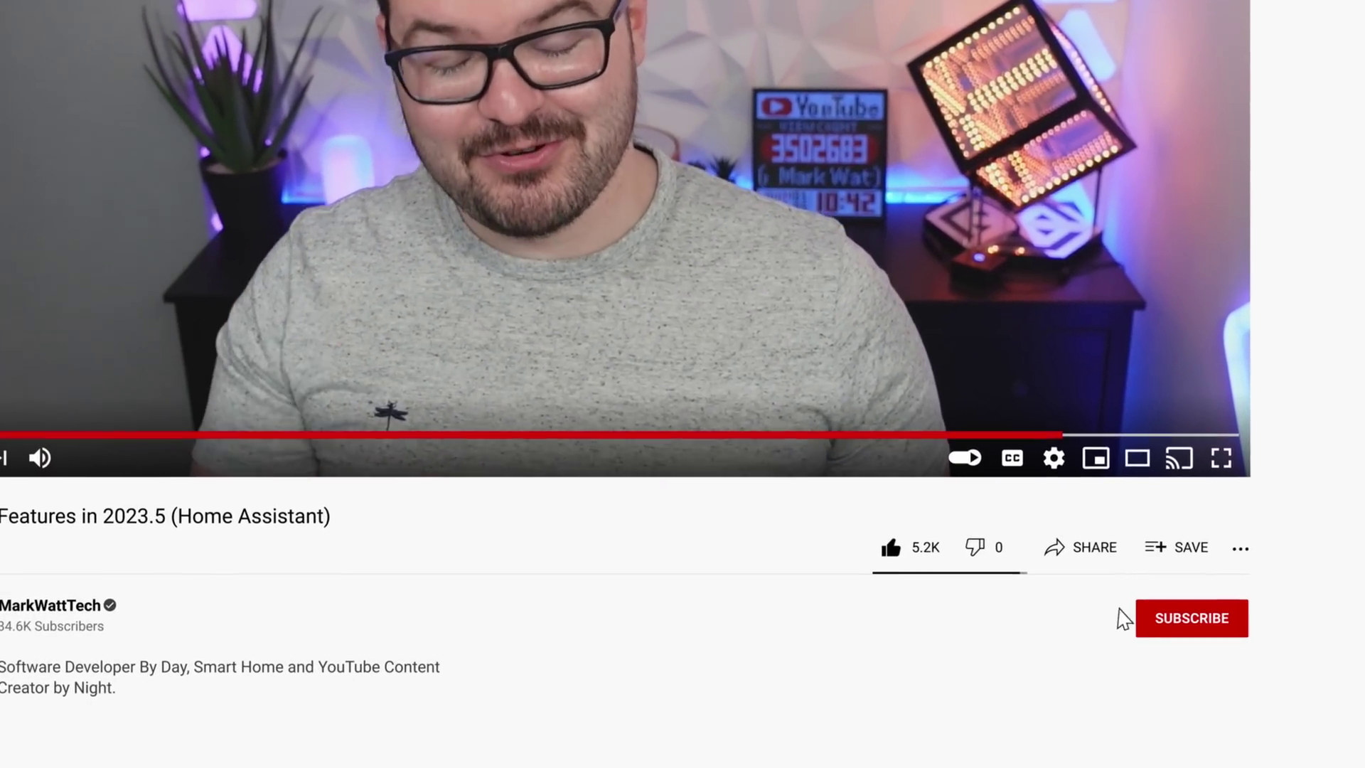
Subscribe to the Home Assistant YouTube channel and start the 'Year of the Voice - Chapter 2' livestream
click(1187, 622)
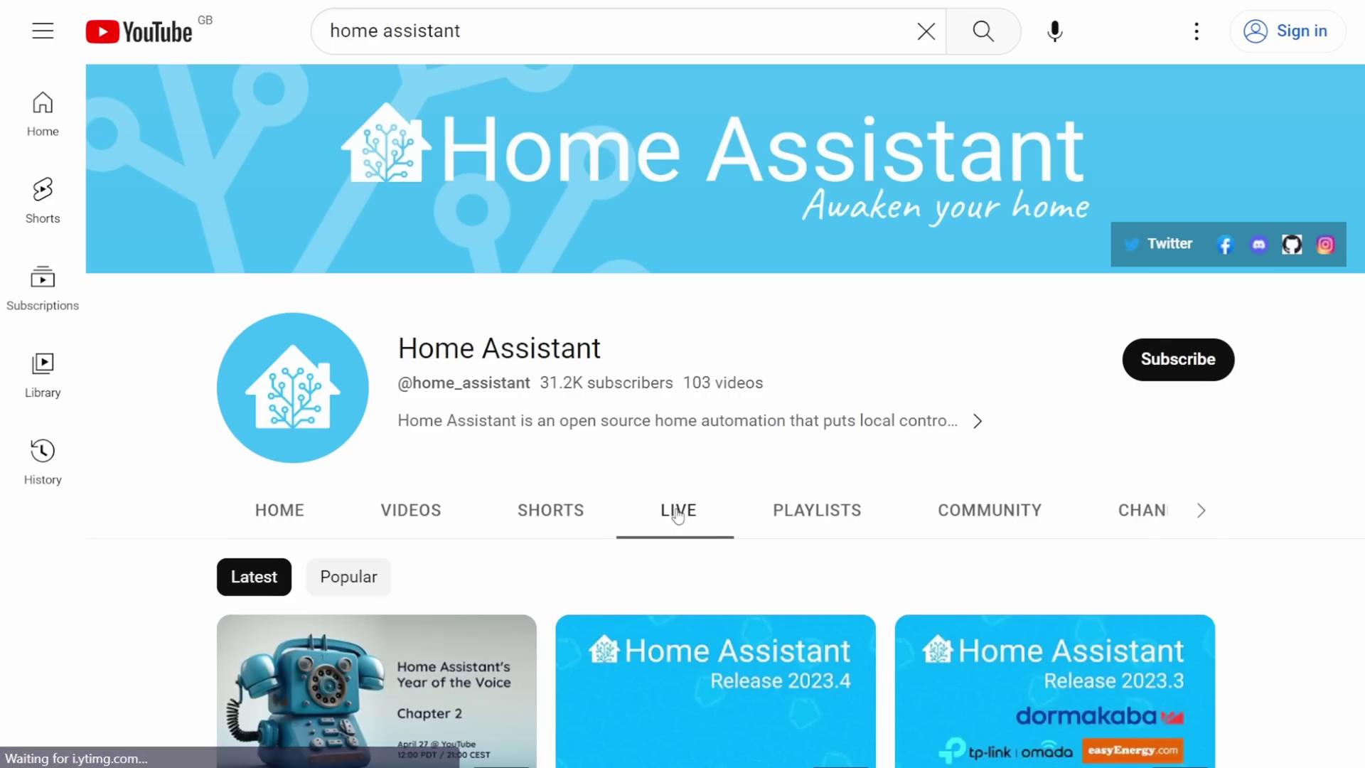
scroll(678, 515, down, 4)
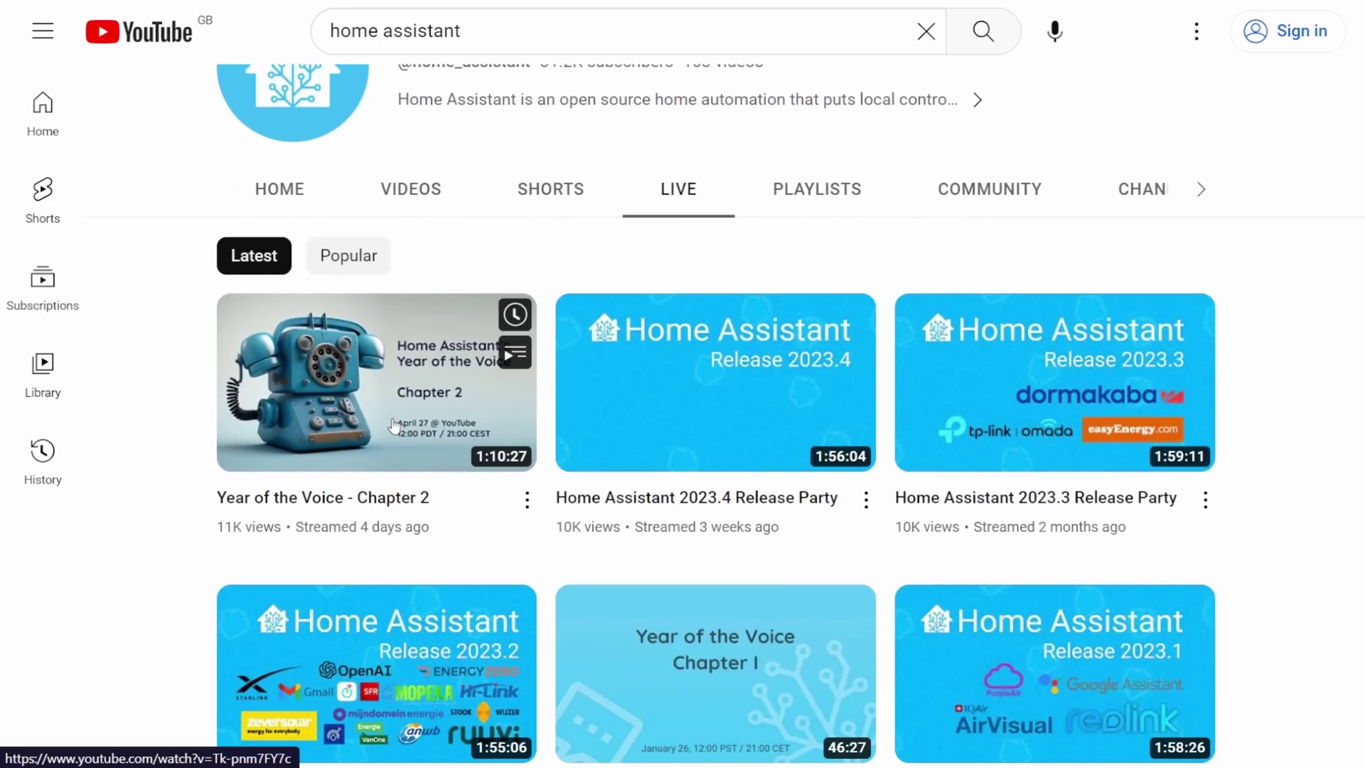
click(394, 425)
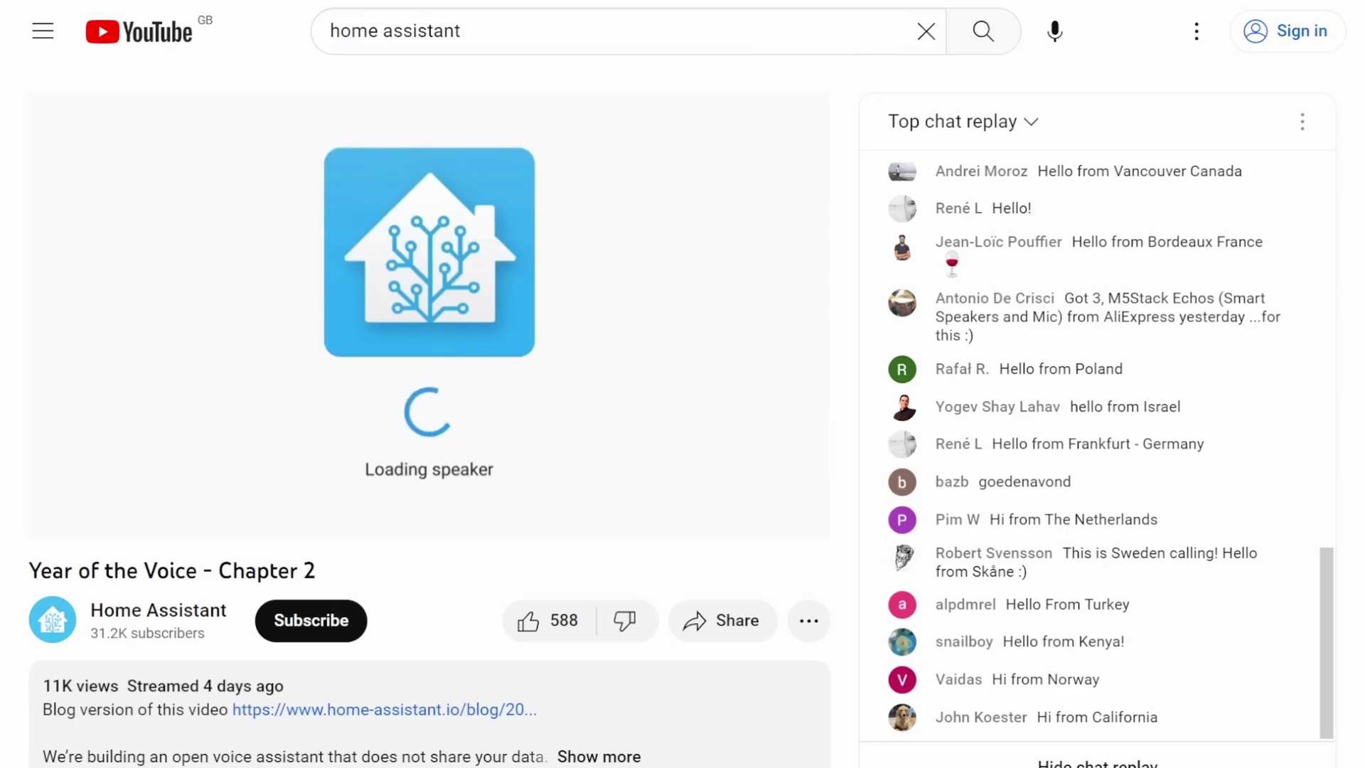